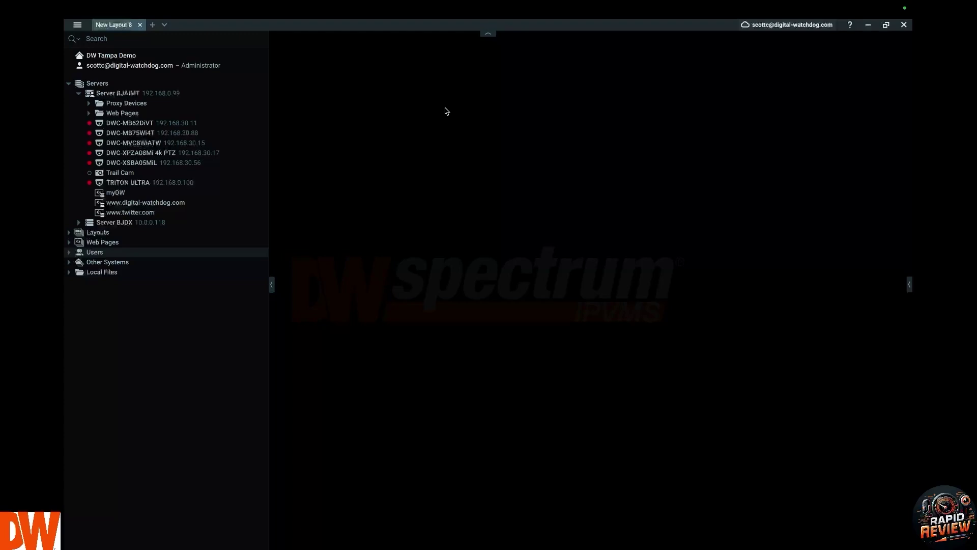
- Add the cameras DWC-MB62DiVT, DWC-MB75Wi4T, DWC-MVC8WiATW, DWC-XPZA08Mi 4k PTZ and DWC-XSBA05MiL to the empty layout
double_click(170, 125)
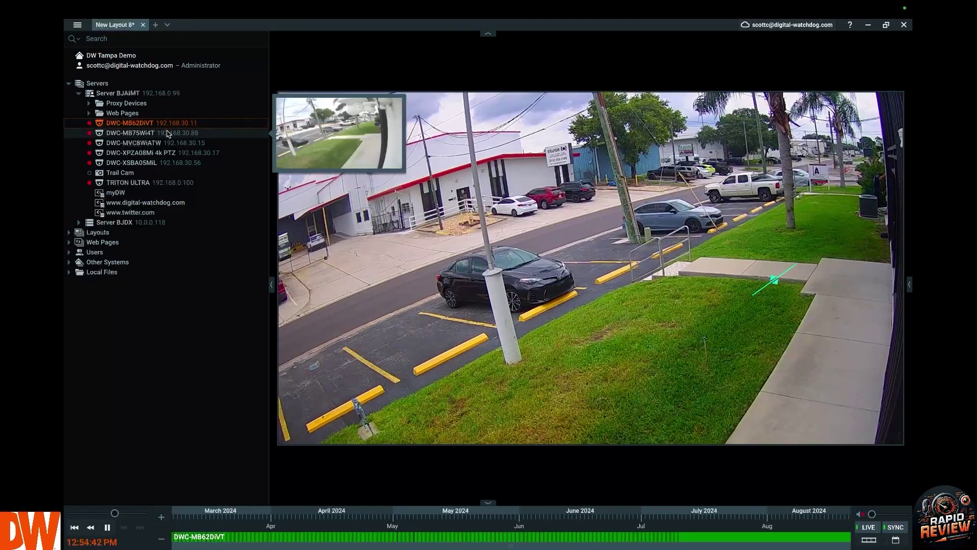
drag(168, 132, 411, 199)
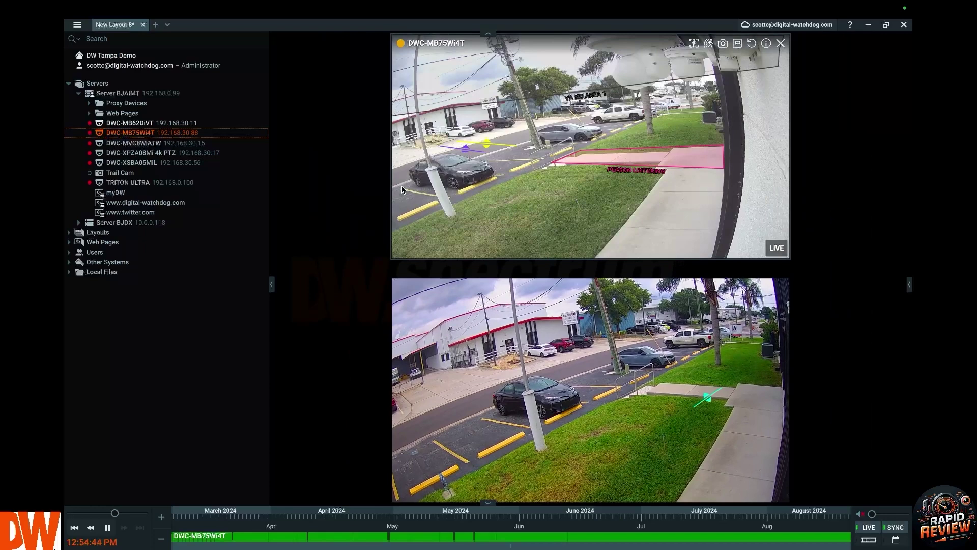
click(201, 145)
shift+click(202, 163)
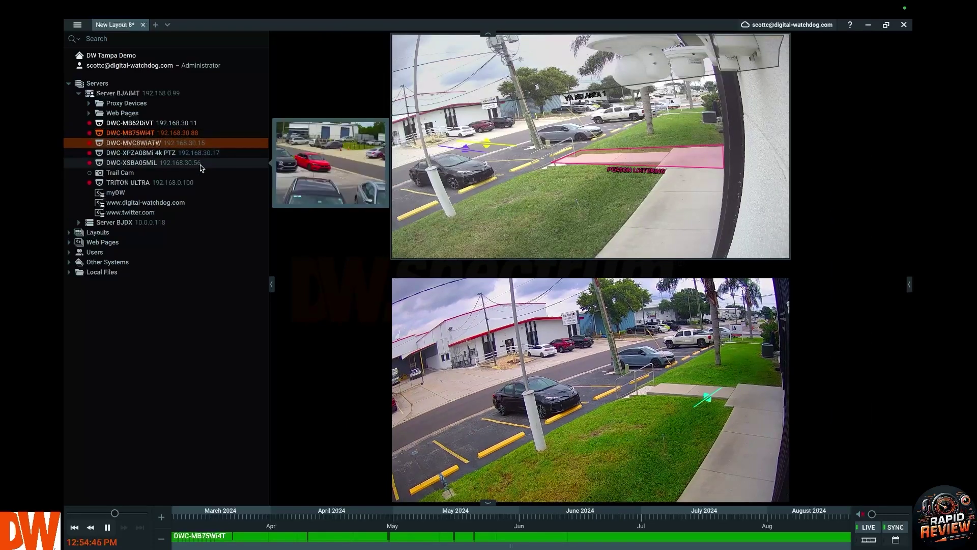
drag(201, 155, 507, 171)
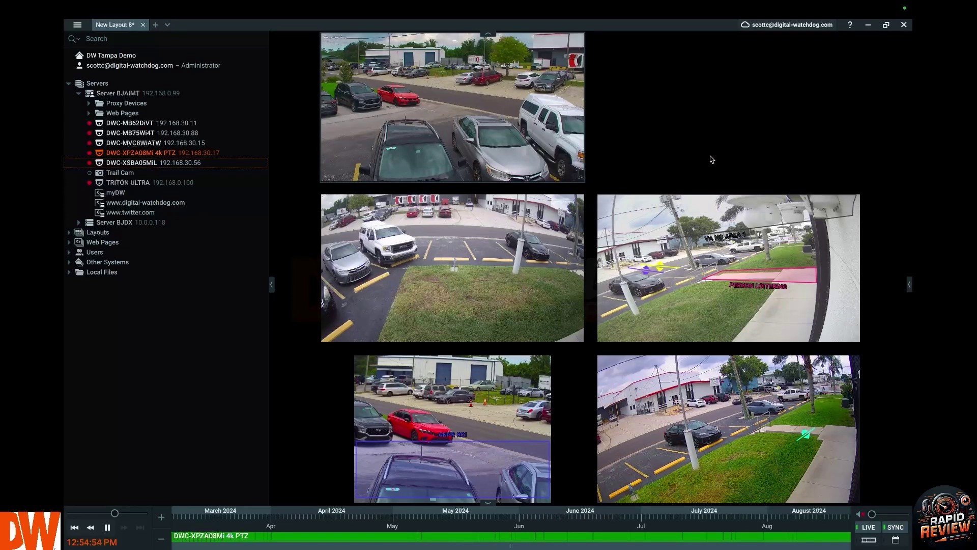
- Save the five-camera layout under the new name demo1
right_click(684, 114)
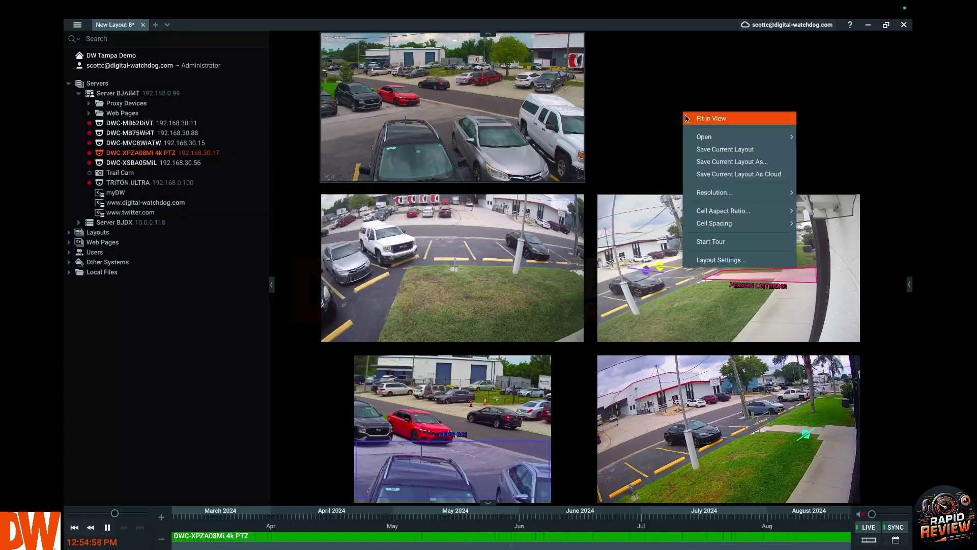
click(732, 161)
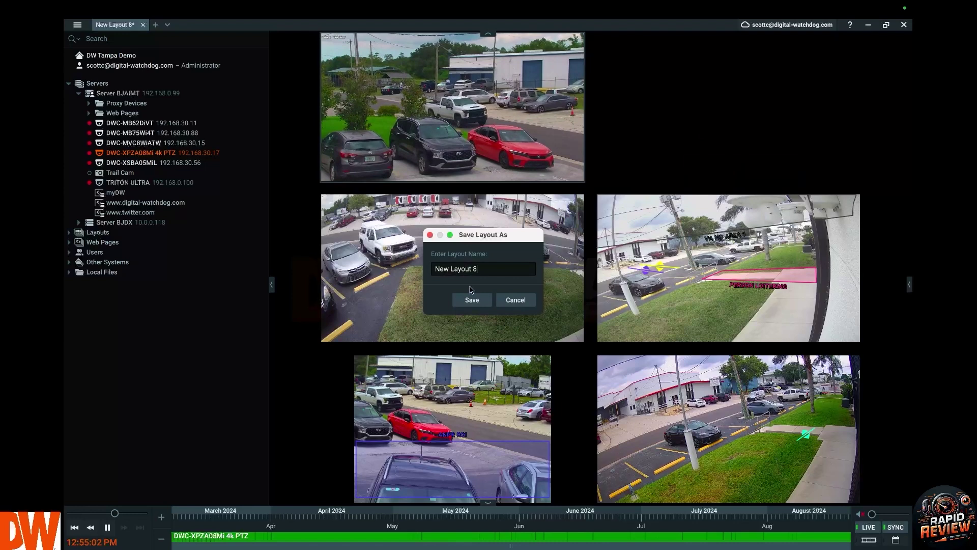
triple_click(442, 266)
text(demo1)
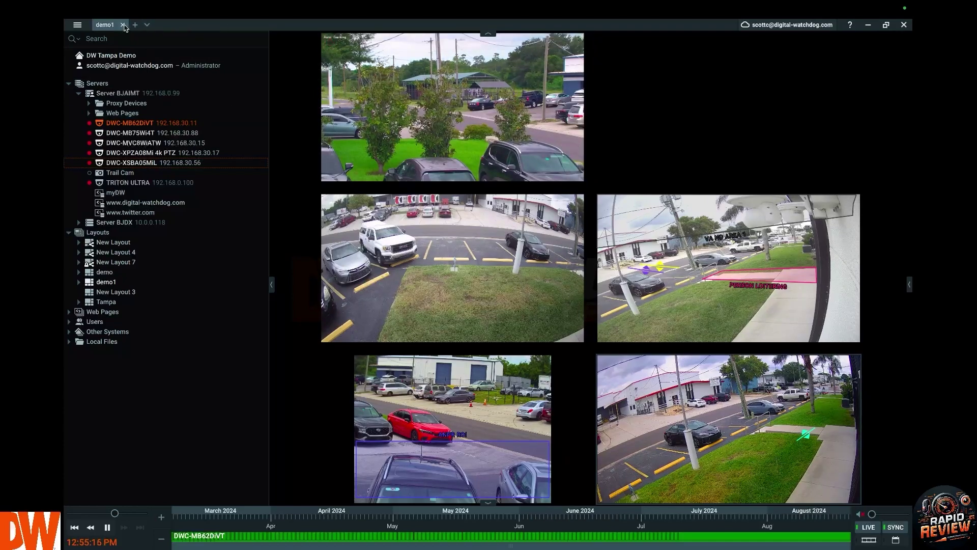
- Close the demo1 layout and reopen it from the saved layouts
click(123, 25)
drag(252, 283, 509, 265)
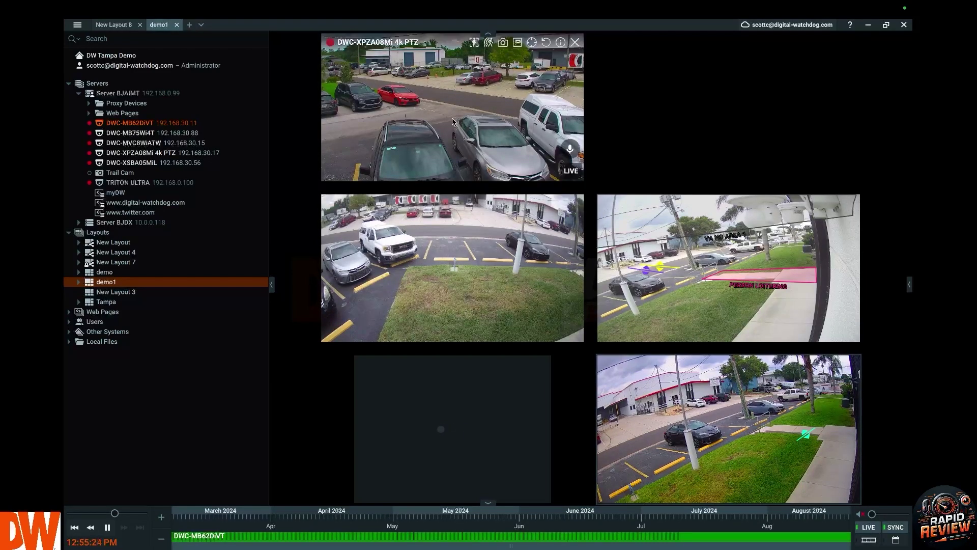
- Create a new layout and add all five cameras from DWC-MB62DiVT through DWC-XSBA05MiL to it at once
click(189, 25)
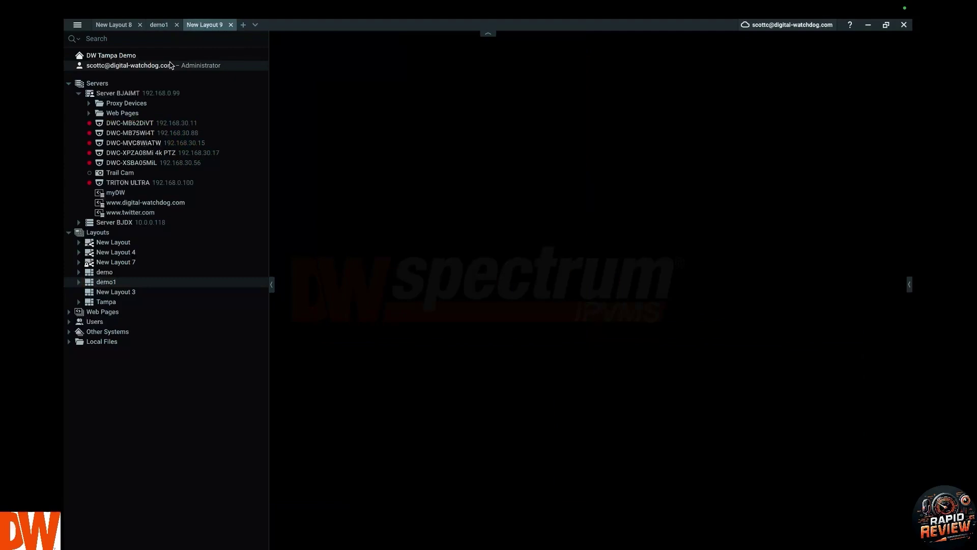
click(130, 123)
shift+click(132, 163)
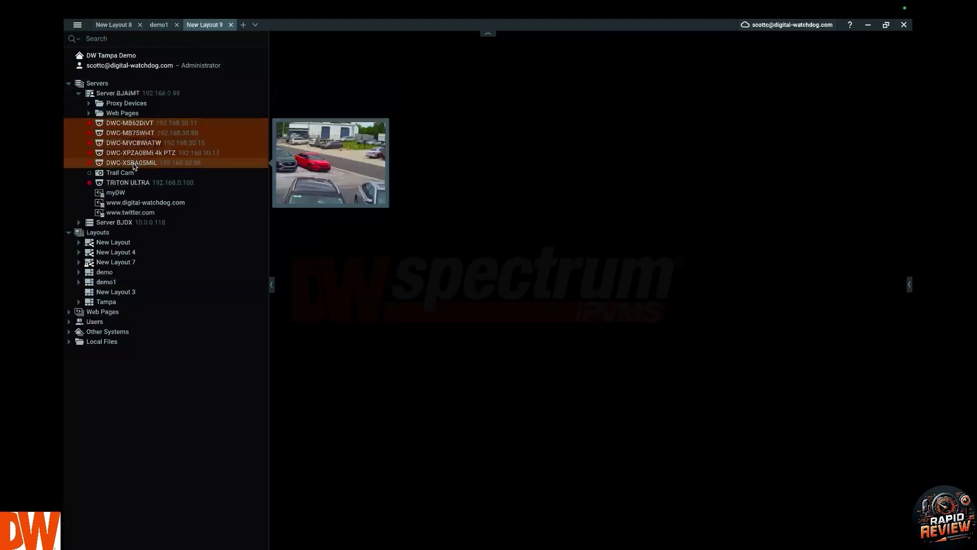
drag(132, 162, 524, 190)
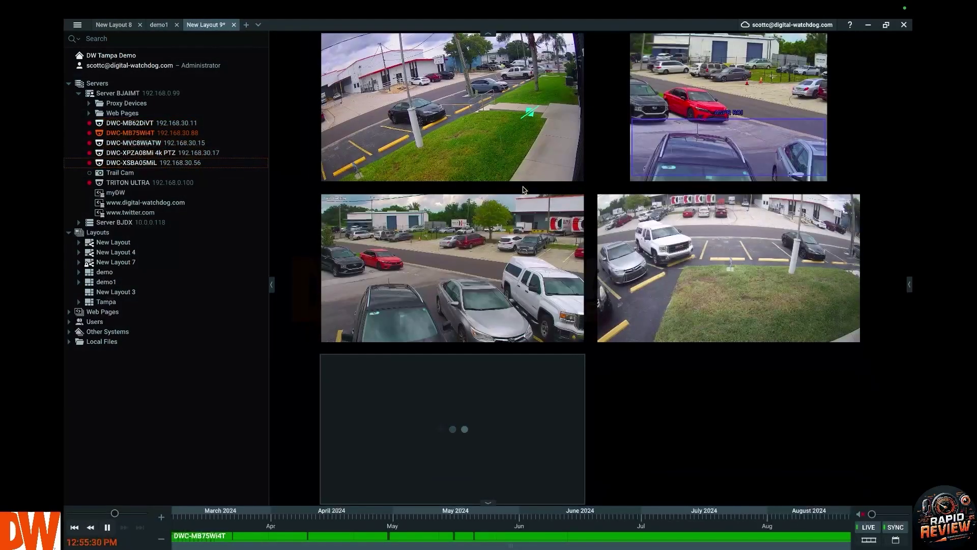
- Rearrange the tiles into two rows, with DWC-MB62DiVT, DWC-MVC8WiATW and DWC-XPZA08Mi 4k PTZ above DWC-MB75Wi4T and DWC-XSBA05MiL
mouse_move(508, 166)
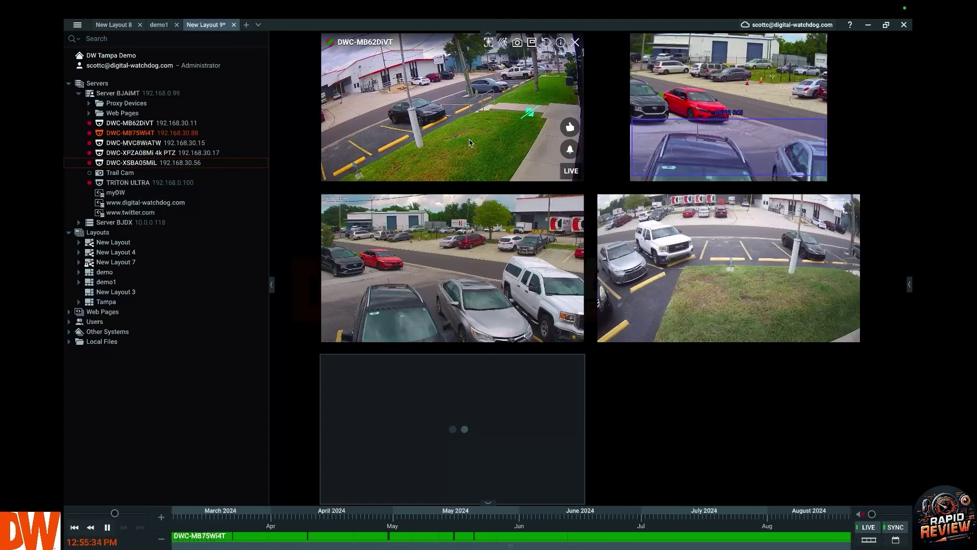
drag(471, 143, 448, 109)
mouse_move(453, 264)
mouse_down()
mouse_move(386, 214)
mouse_move(461, 264)
mouse_up()
drag(560, 356, 362, 293)
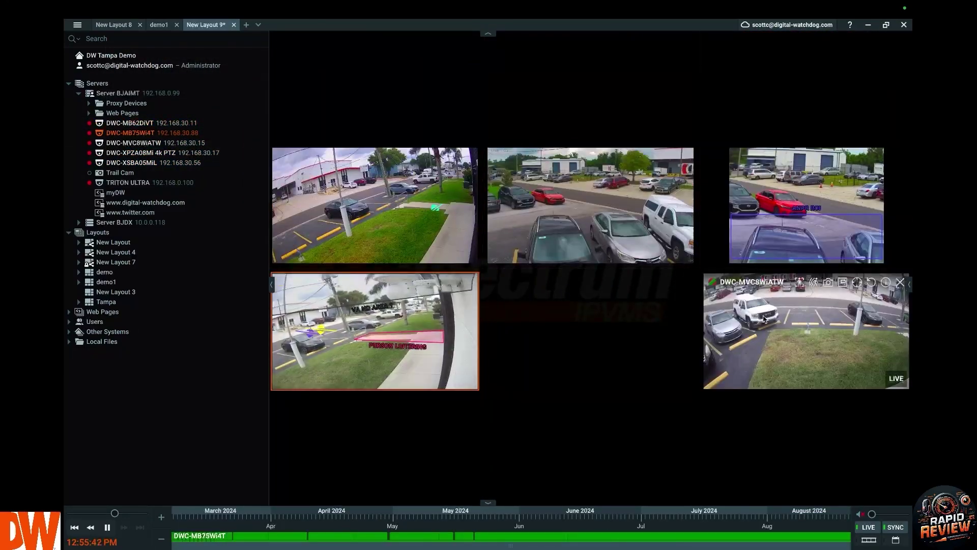
drag(790, 319, 574, 233)
right_click(511, 83)
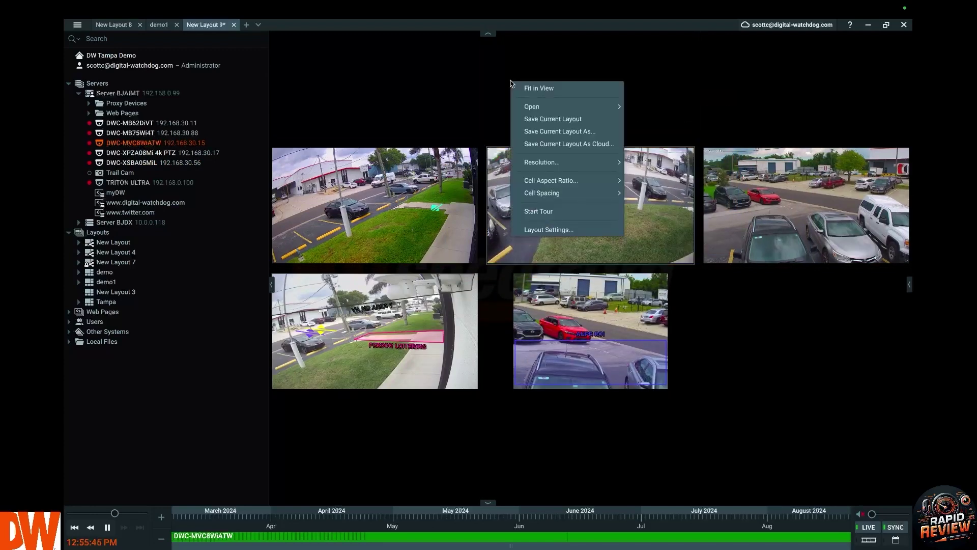
click(559, 132)
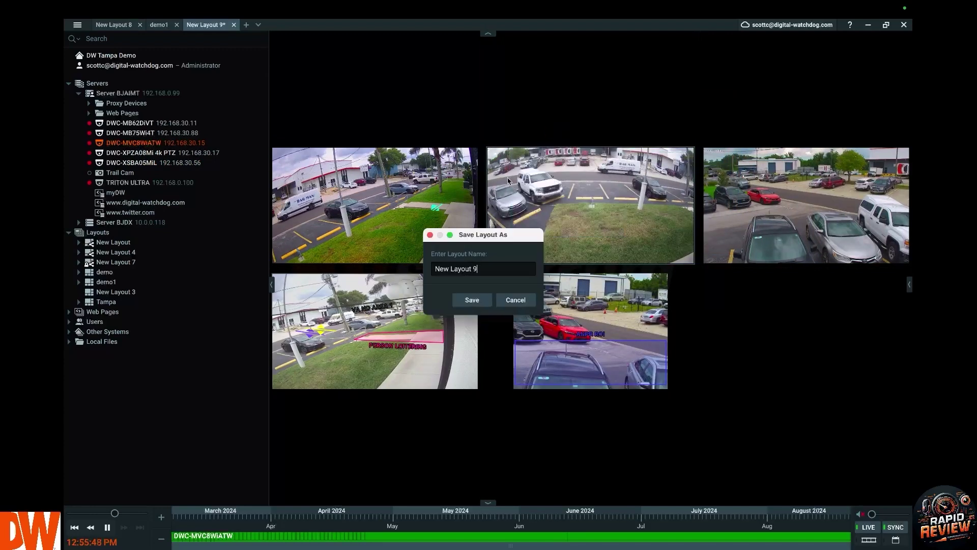
click(518, 300)
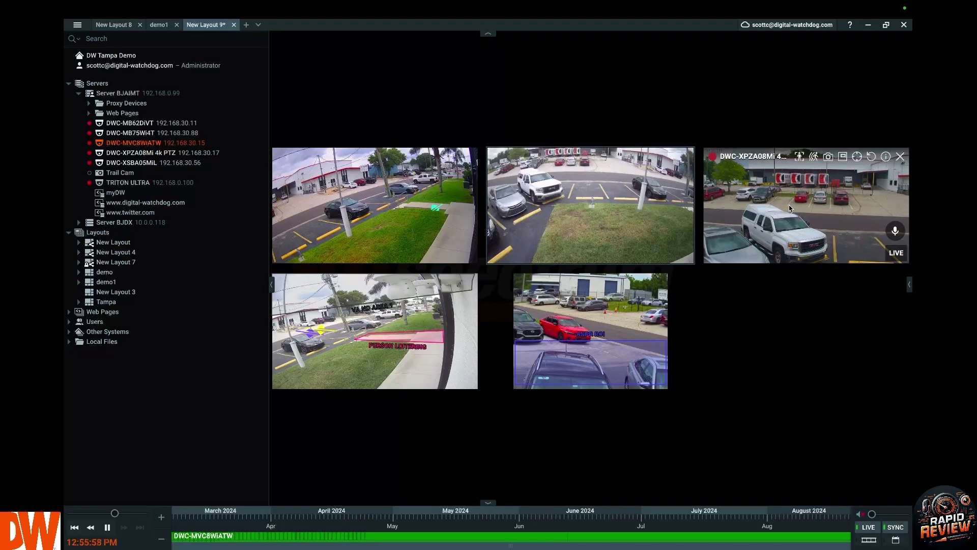
- Enlarge the DWC-XPZA08Mi 4k PTZ tile above the others and arrange the four remaining camera tiles in one row beneath it
drag(797, 215, 634, 86)
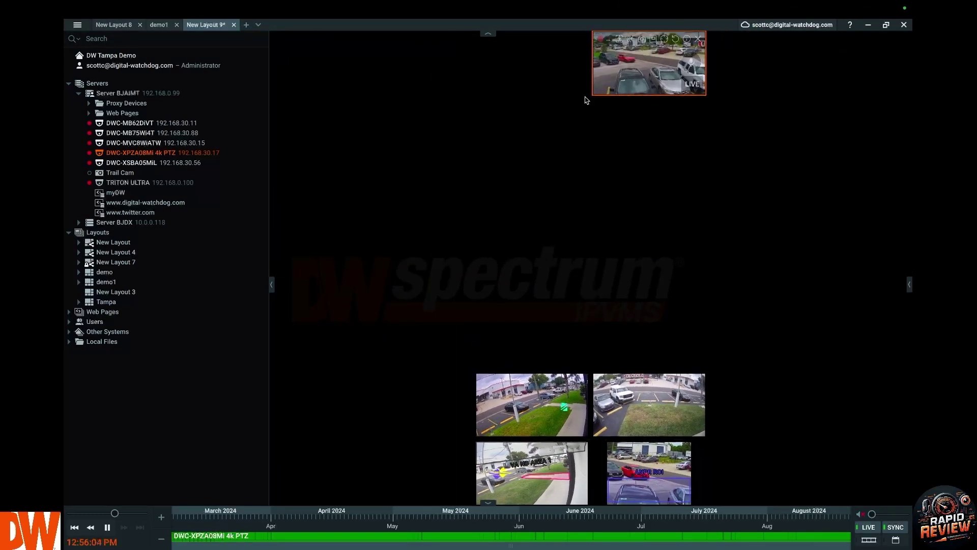
drag(594, 97, 465, 327)
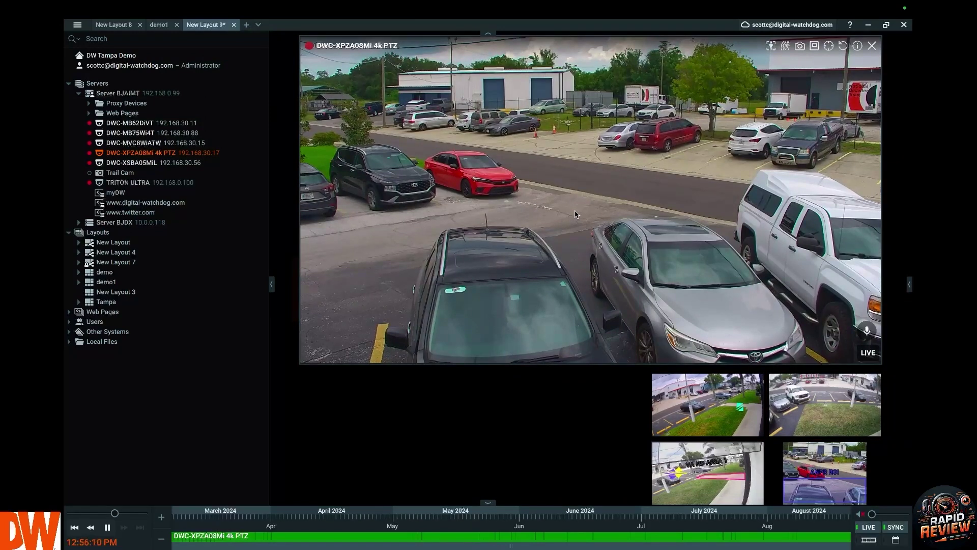
drag(667, 458, 323, 406)
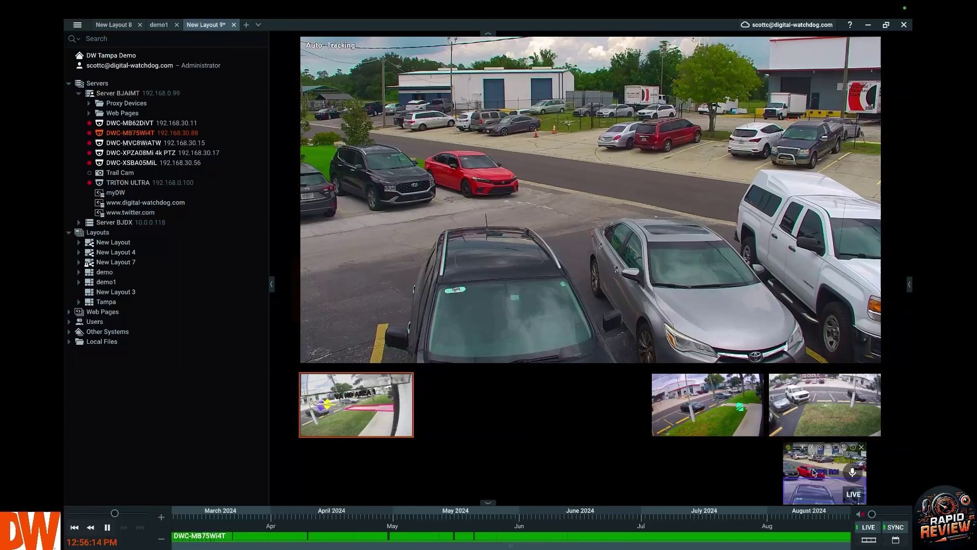
drag(814, 472, 473, 405)
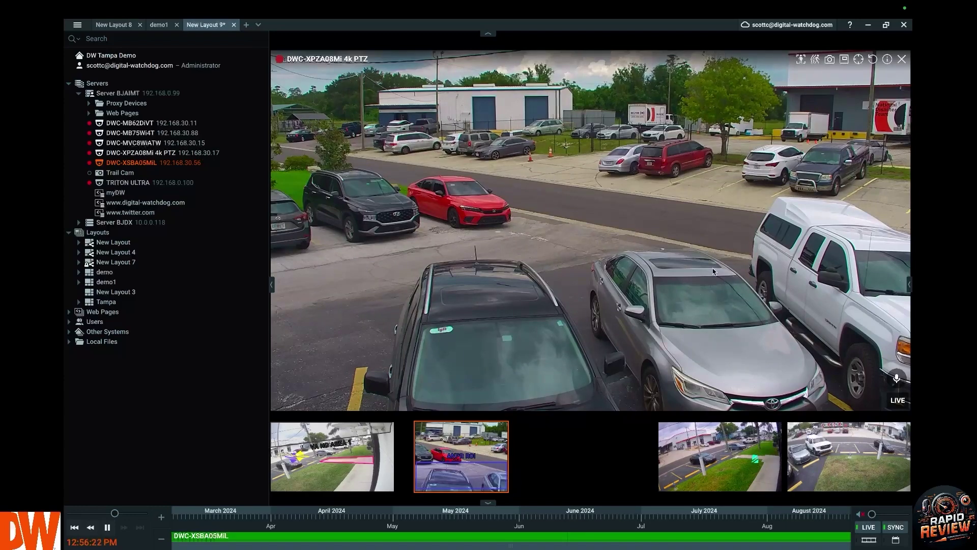
drag(700, 240, 631, 272)
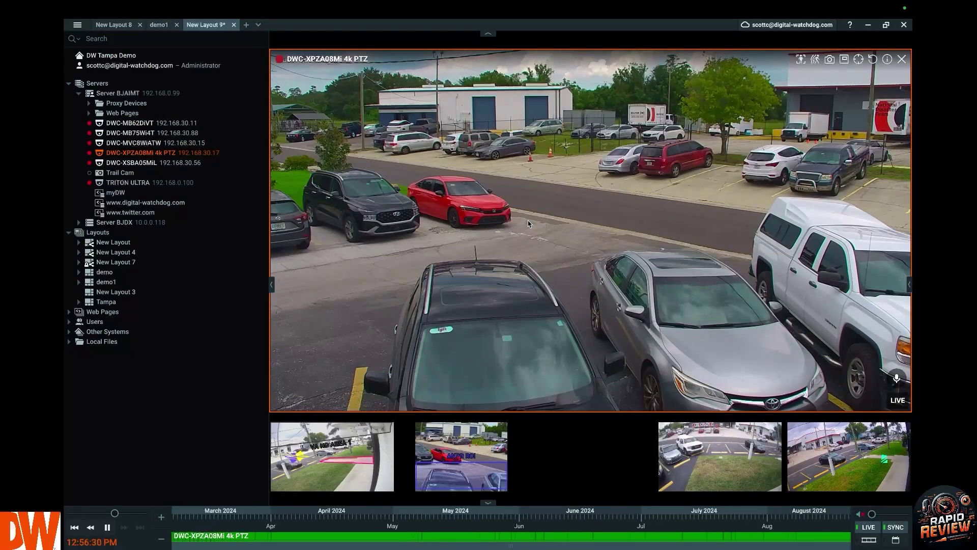
right_click(574, 297)
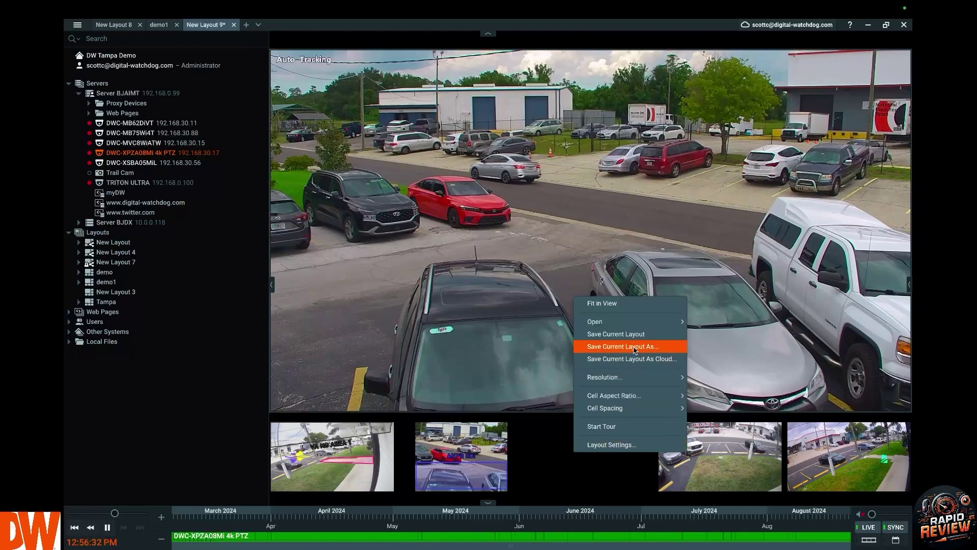
click(635, 351)
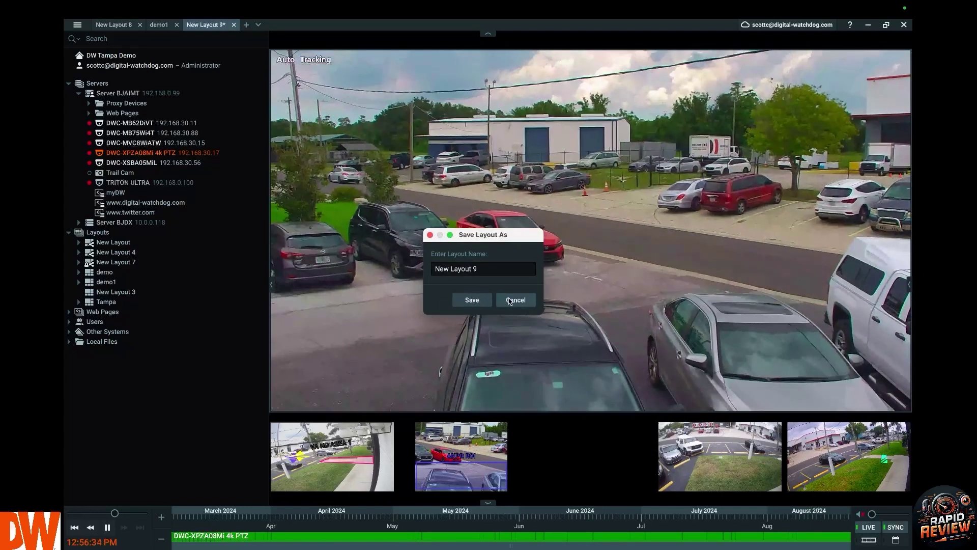
click(514, 300)
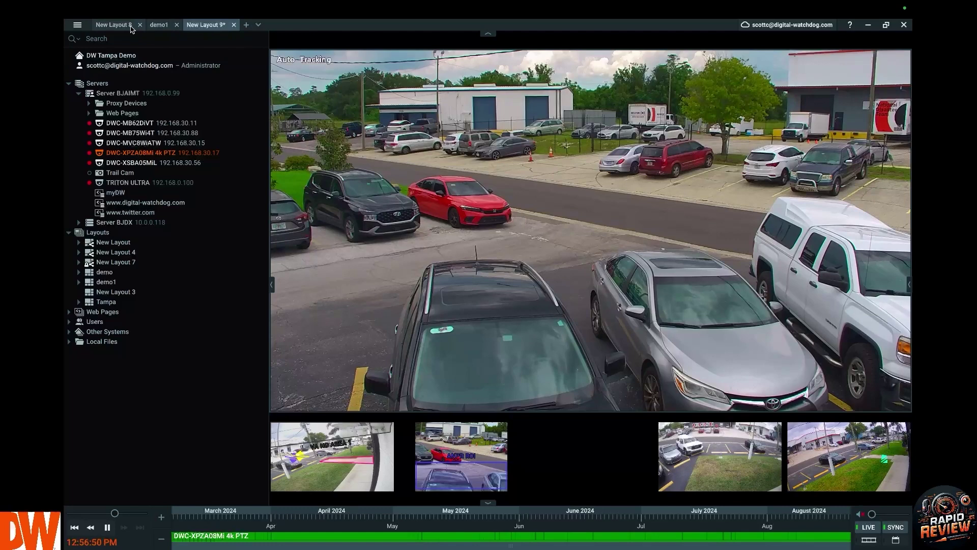
- Open camera DWC-MVC8WiATW in a new layout and create a zoom window around the parked black car
click(246, 25)
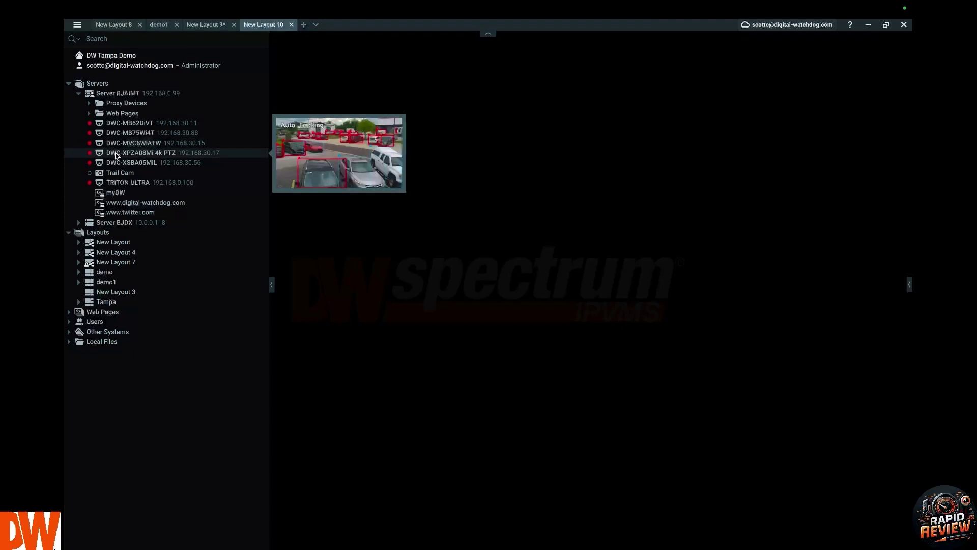
drag(127, 144, 556, 190)
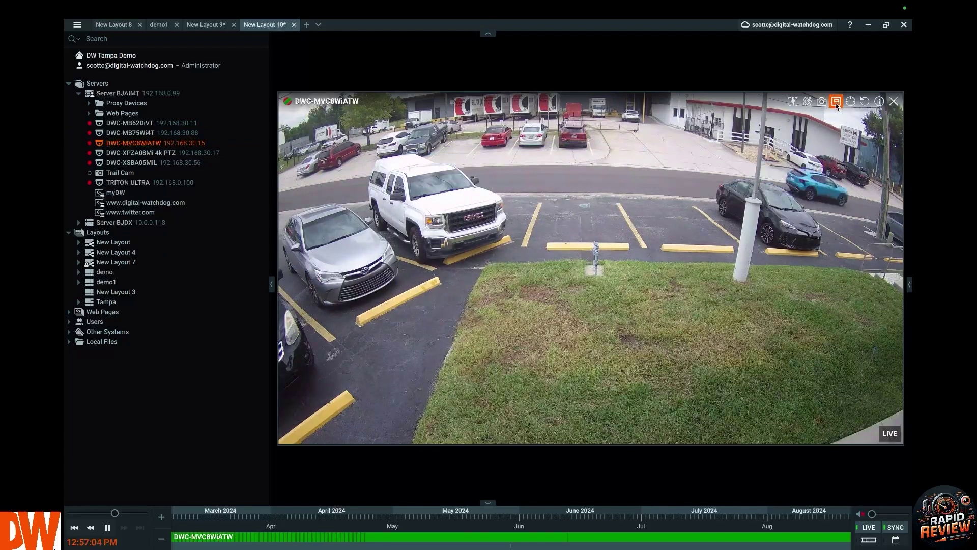
click(728, 197)
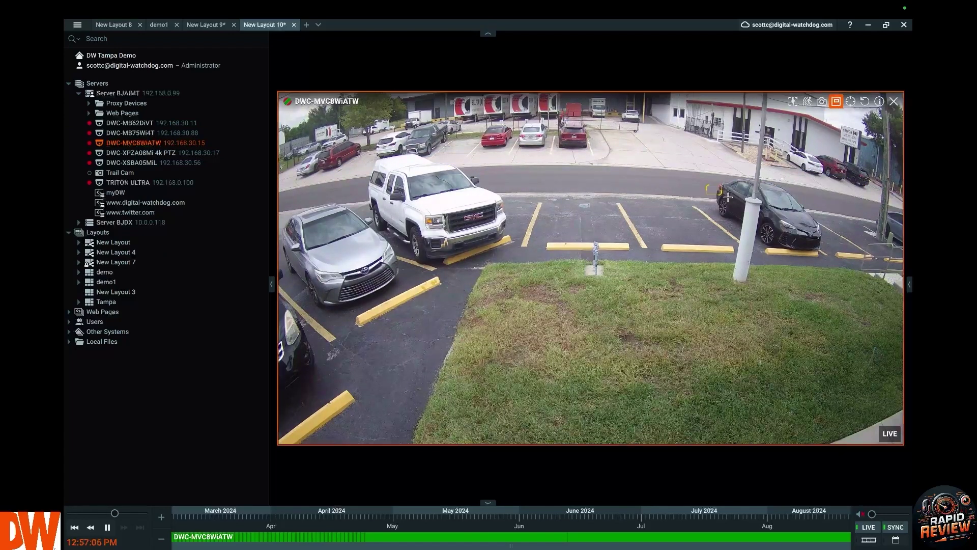
drag(728, 197, 851, 279)
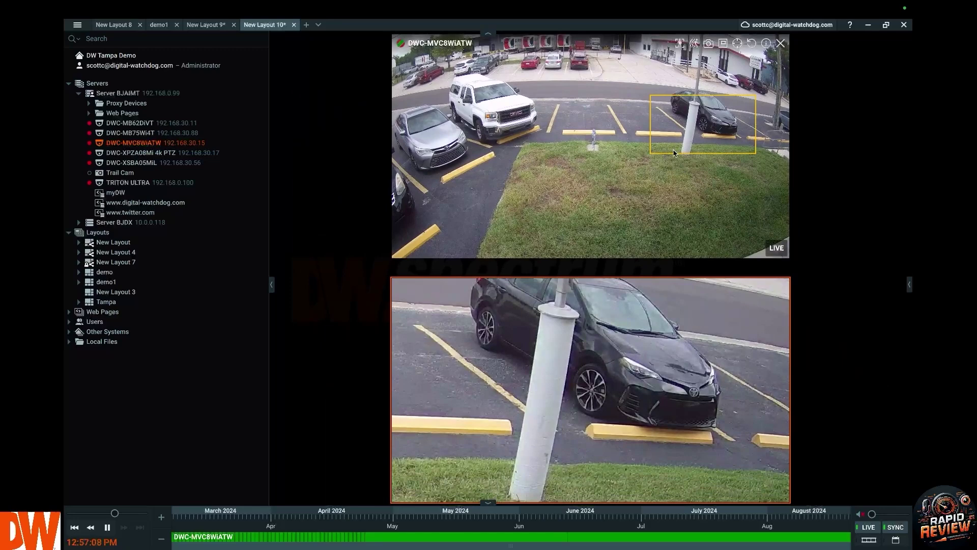
- Create two more zoom windows from DWC-MVC8WiATW, one around the white GMC truck and one around the silver Toyota
click(723, 43)
drag(550, 93, 430, 160)
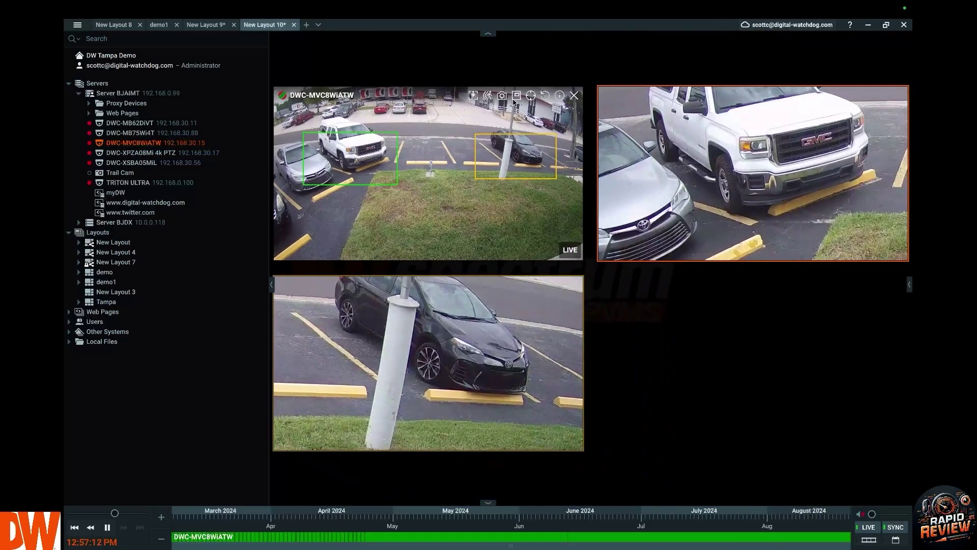
click(516, 95)
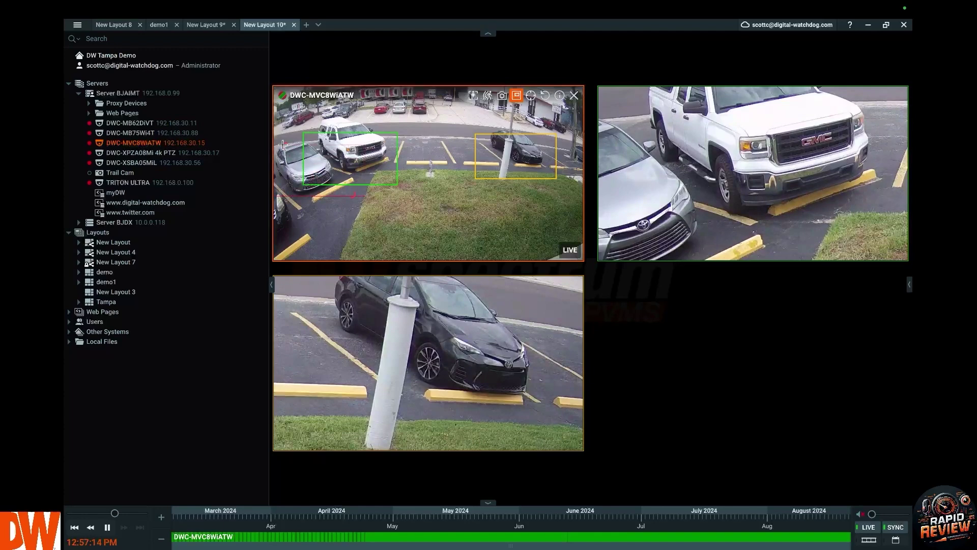
drag(283, 145, 275, 145)
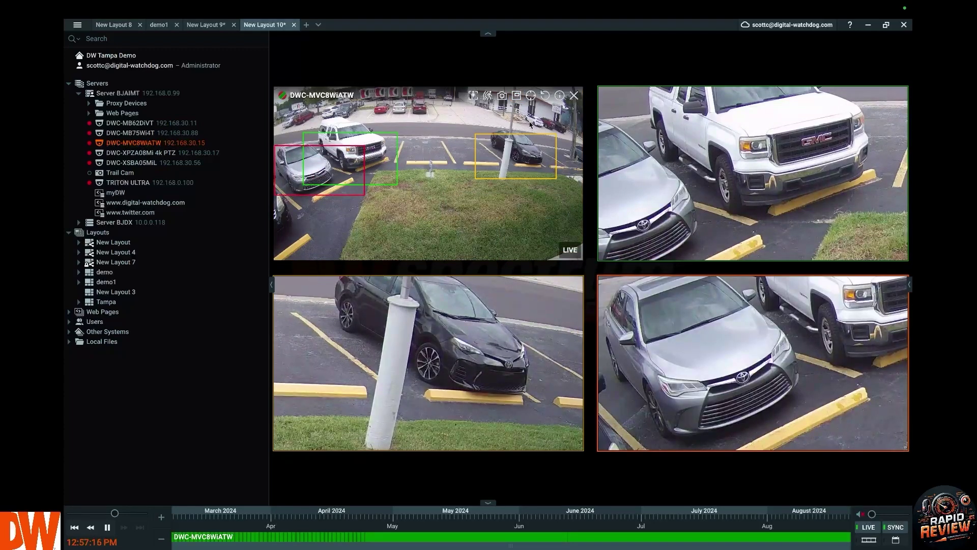
- Create zoom windows from DWC-MVC8WiATW around the cars parked across the street and around the Belfor sign area
click(516, 96)
drag(387, 93, 445, 124)
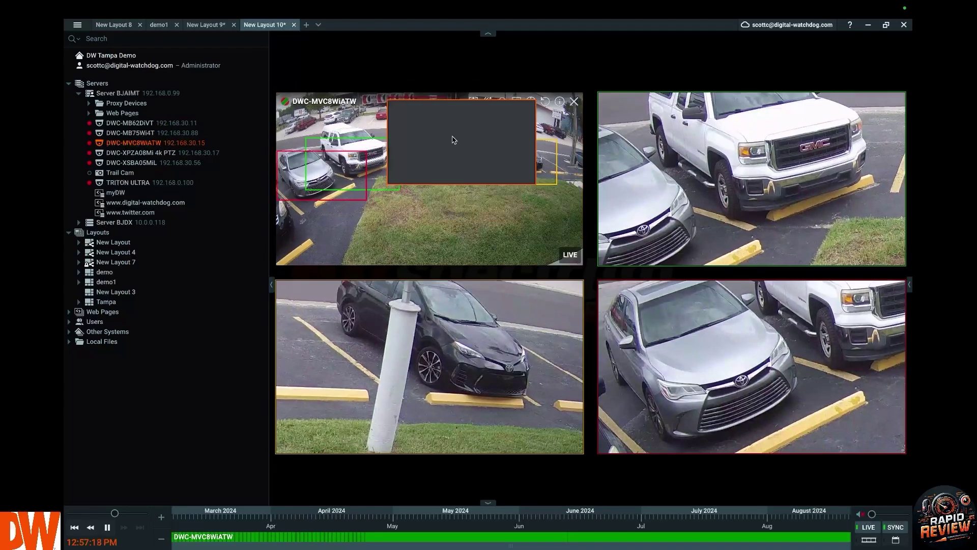
click(518, 203)
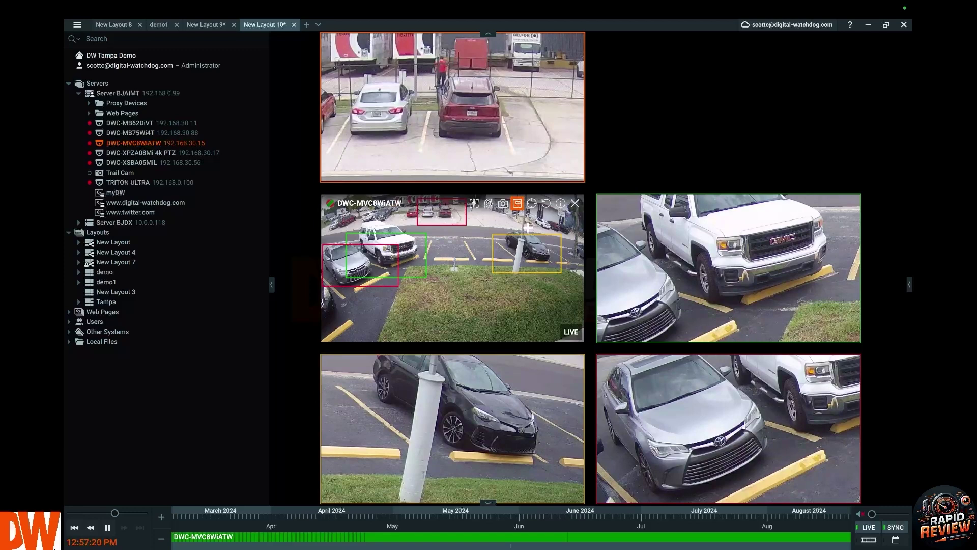
drag(582, 209, 530, 233)
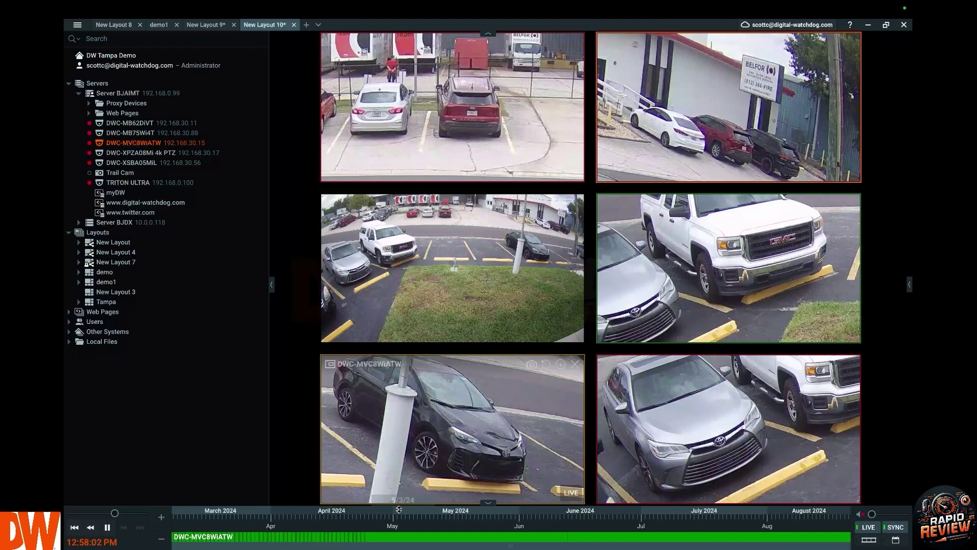
- Play back the recorded footage from 4/28/24 in the DWC-MVC8WiATW camera view and its zoom windows
click(381, 523)
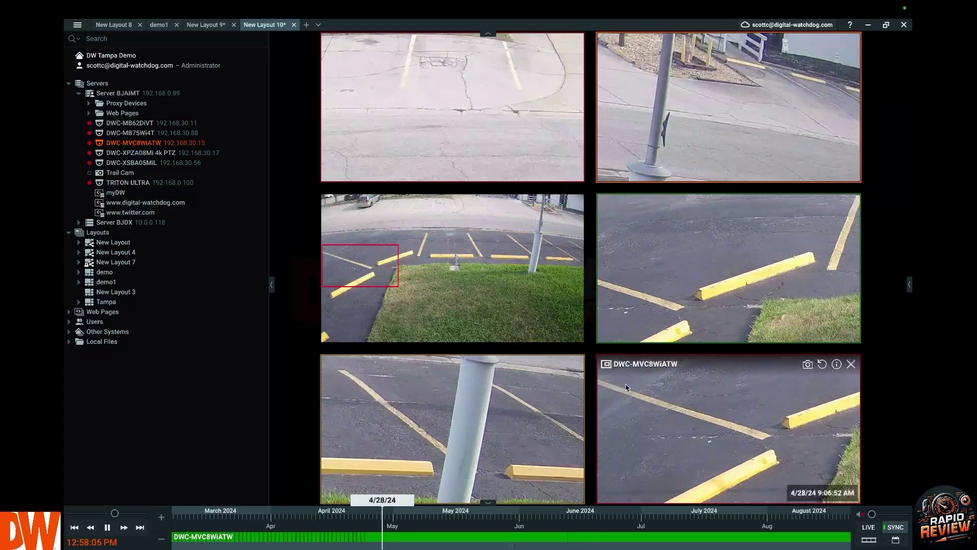
- Play back DWC-MVC8WiATW footage from 7/14/24 and 8/9/24 with its zoom windows, and return to the live view
click(695, 536)
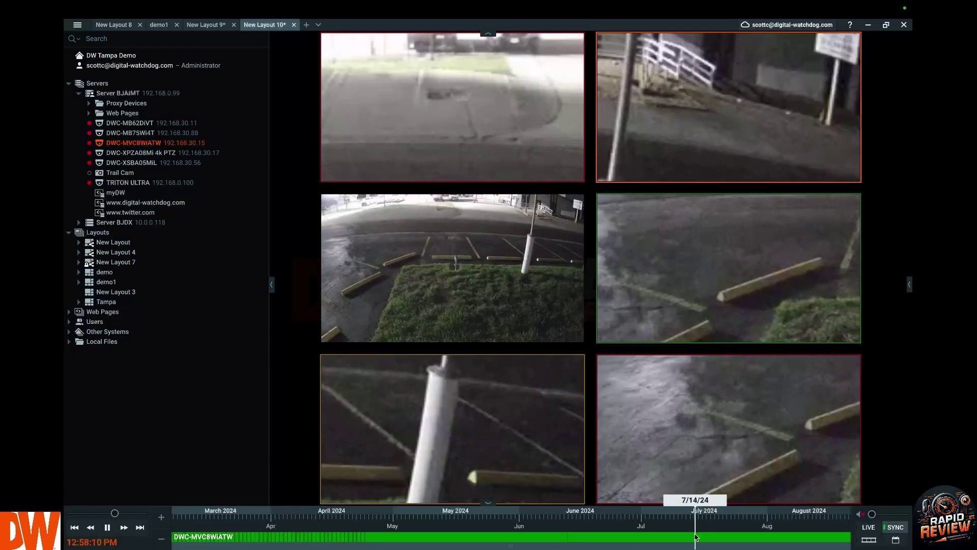
click(801, 532)
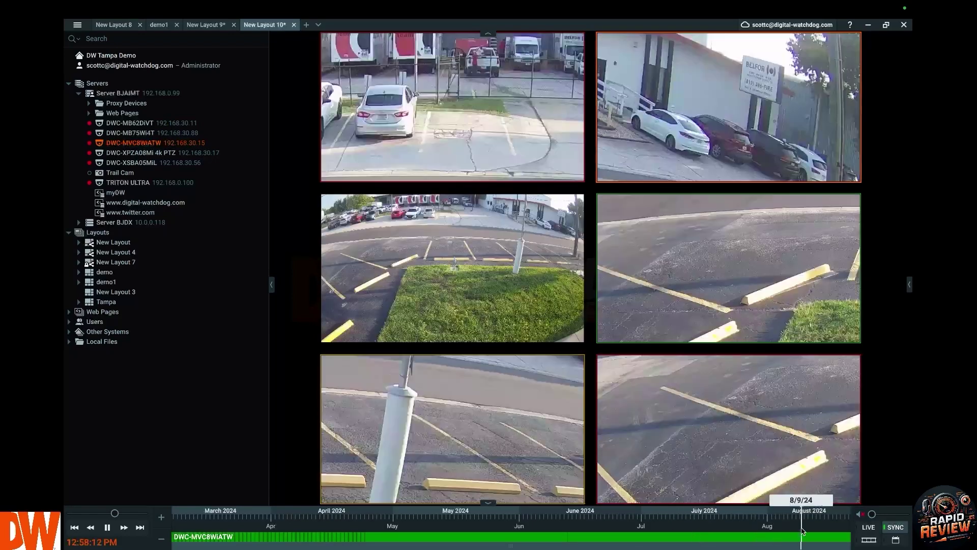
click(866, 526)
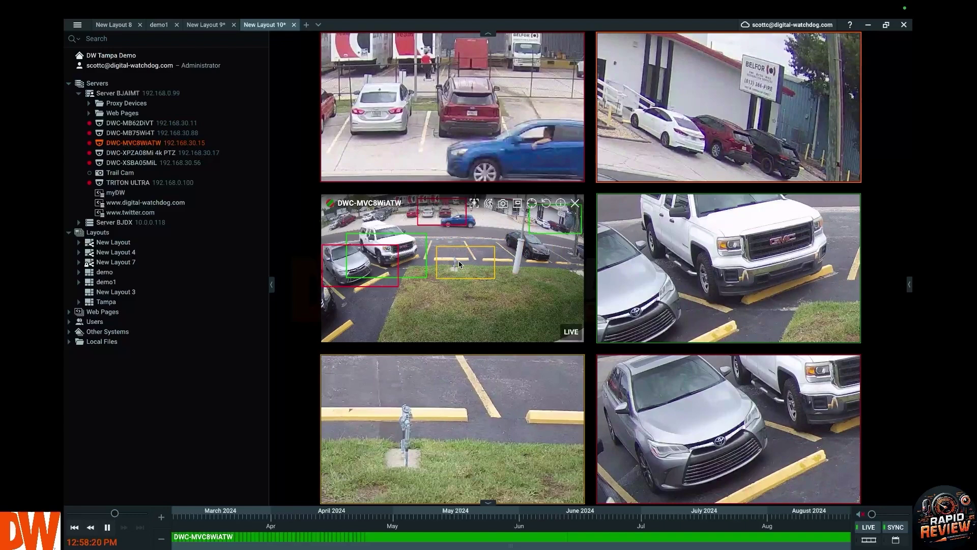
- Add camera DWC-MB75Wi4T to the layout and place it directly beside the DWC-MVC8WiATW view
double_click(194, 133)
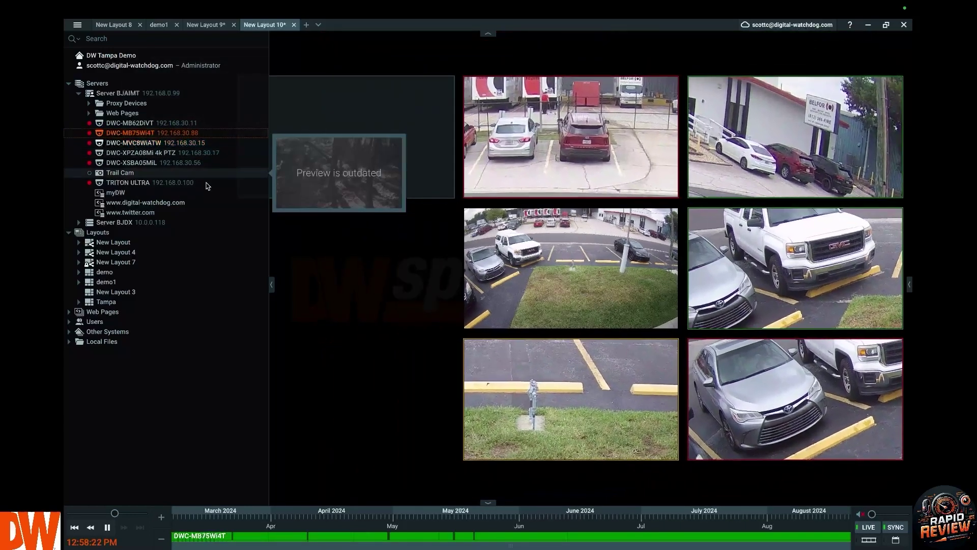
drag(356, 143, 367, 254)
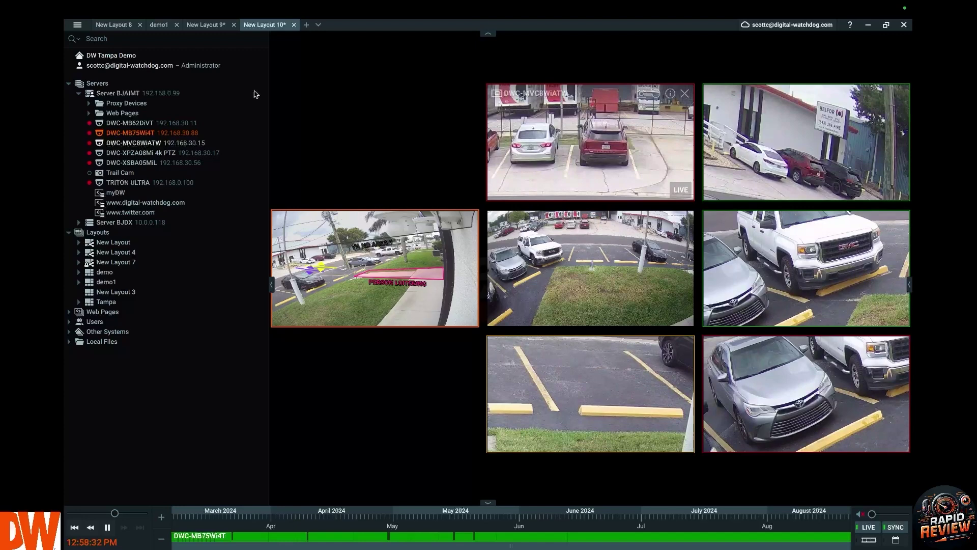
- Move the yellow zoom area across several parts of DWC-MB75Wi4T and back onto DWC-MVC8WiATW around the black car by the pole
mouse_move(530, 248)
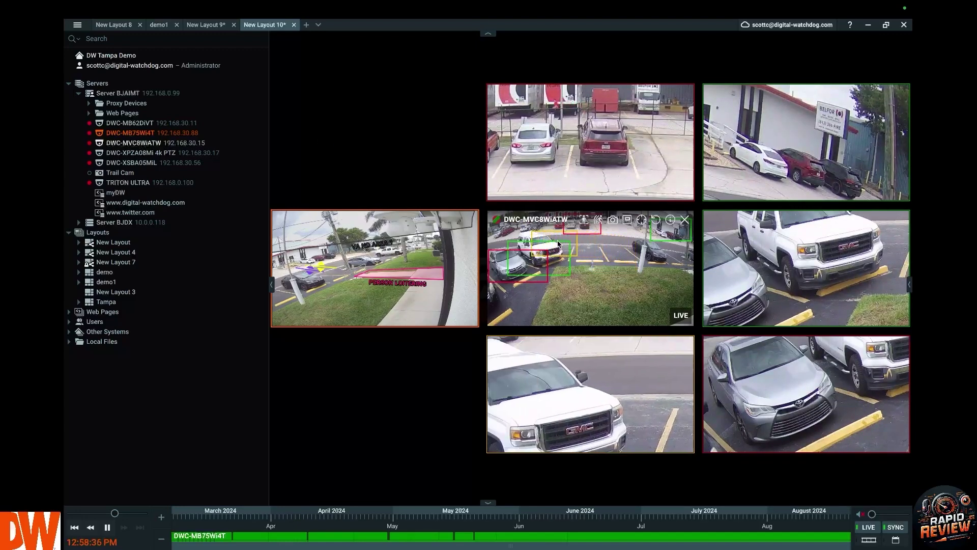
drag(425, 245, 320, 262)
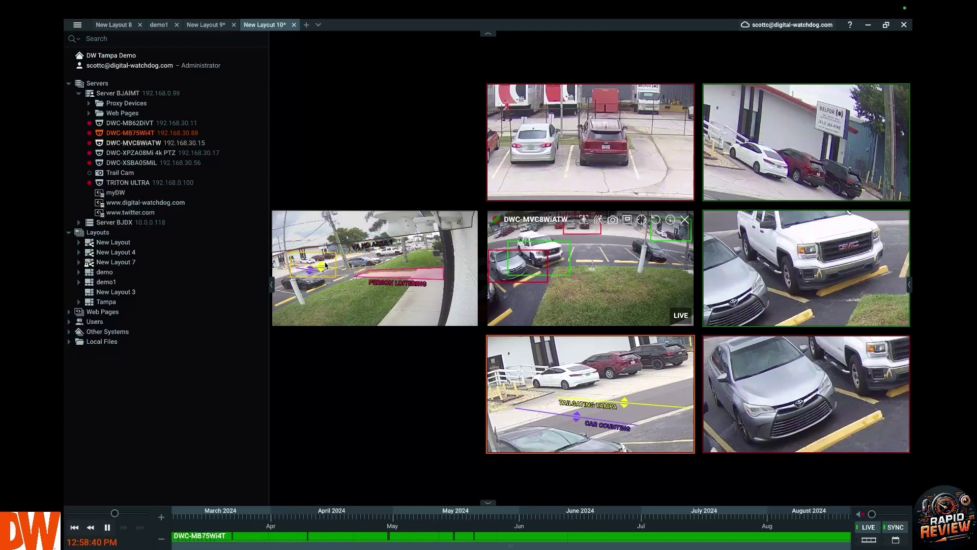
drag(514, 263, 627, 243)
scroll(621, 251, down, 2)
click(308, 254)
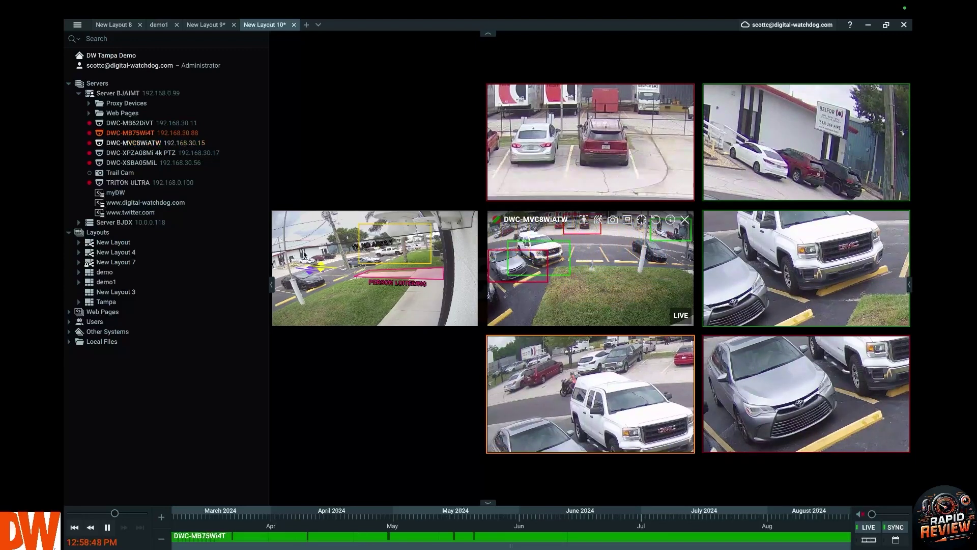
click(634, 267)
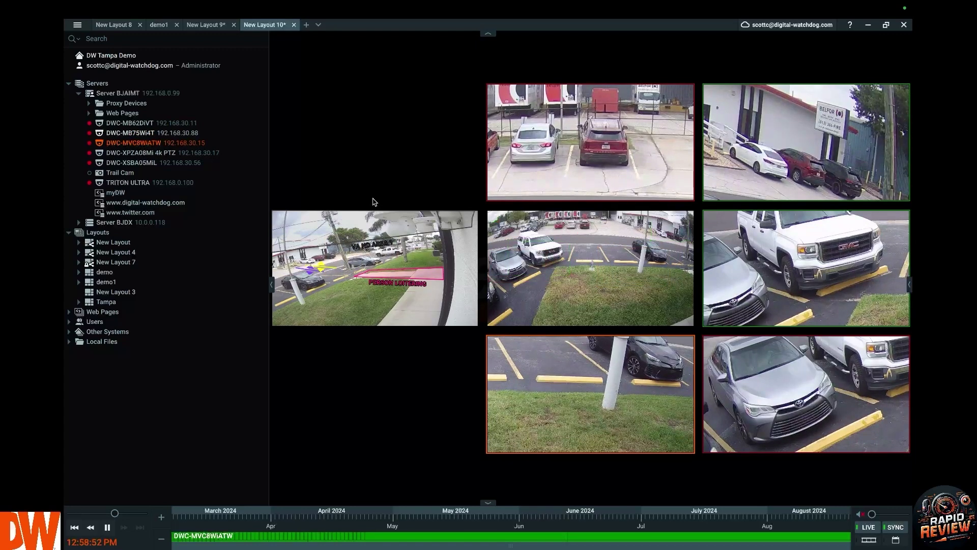
- Create a new layout and choose School.jpg from the DW Spectrum Backgrounds folder as its background picture
click(306, 25)
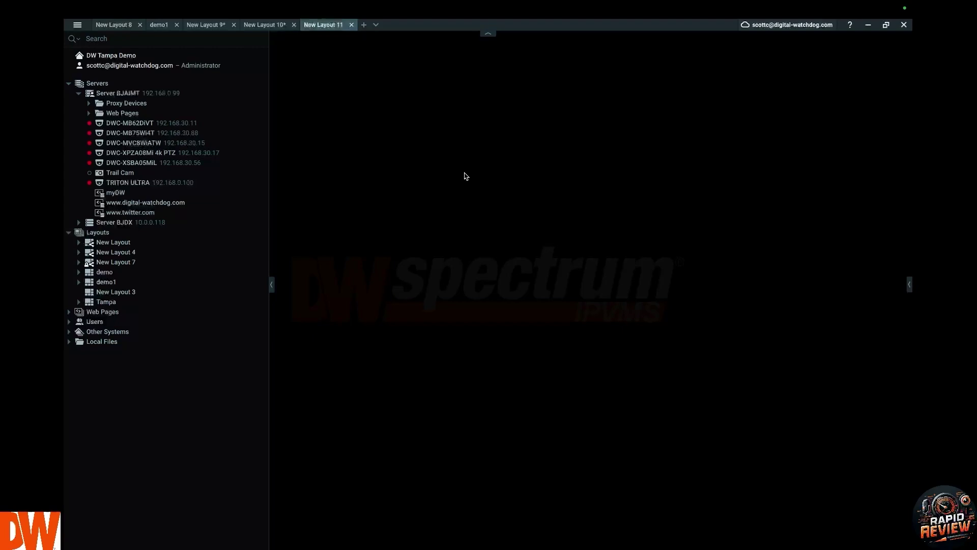
right_click(466, 176)
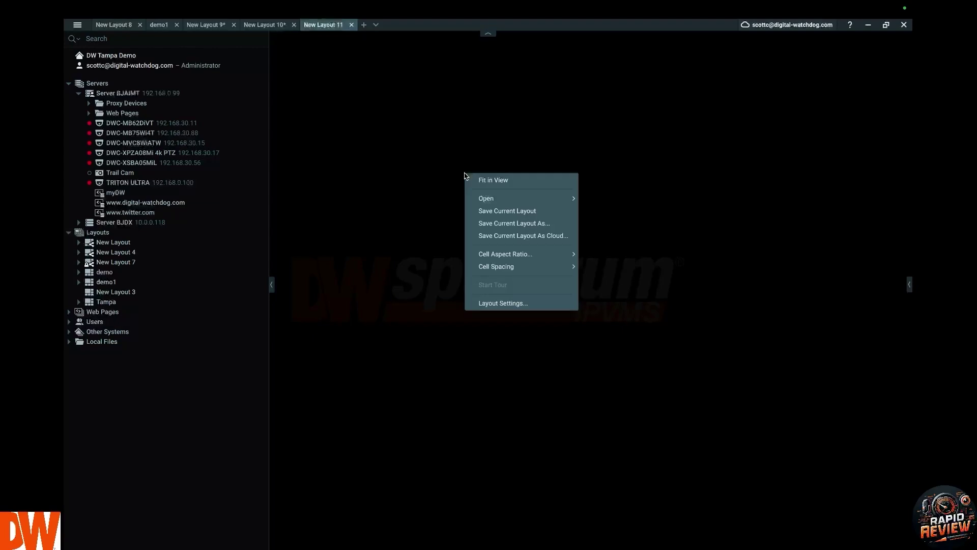
click(526, 305)
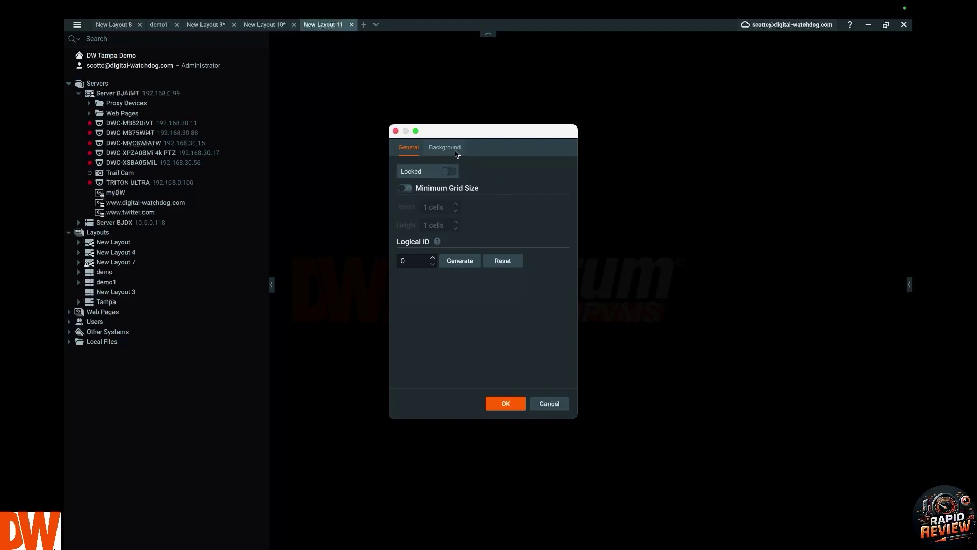
click(446, 147)
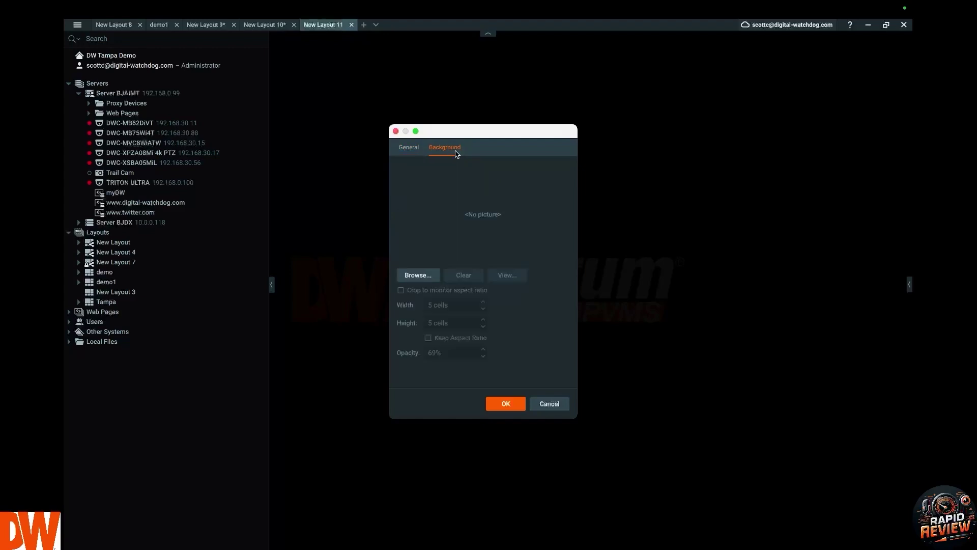
click(428, 275)
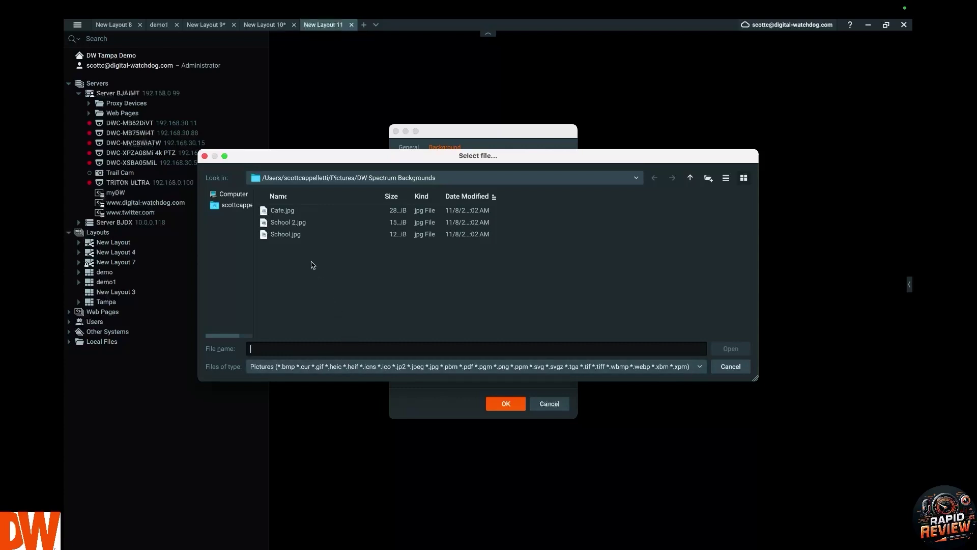
click(312, 236)
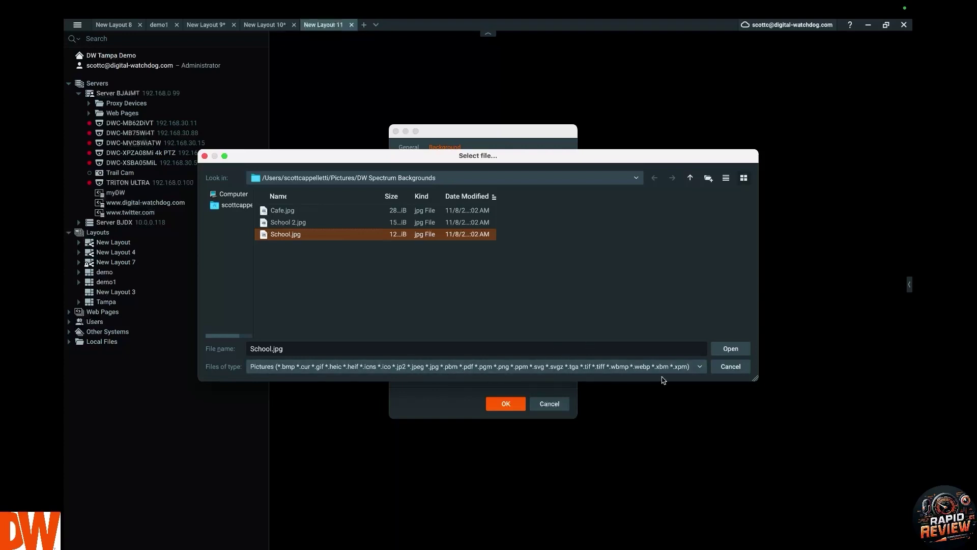
click(731, 350)
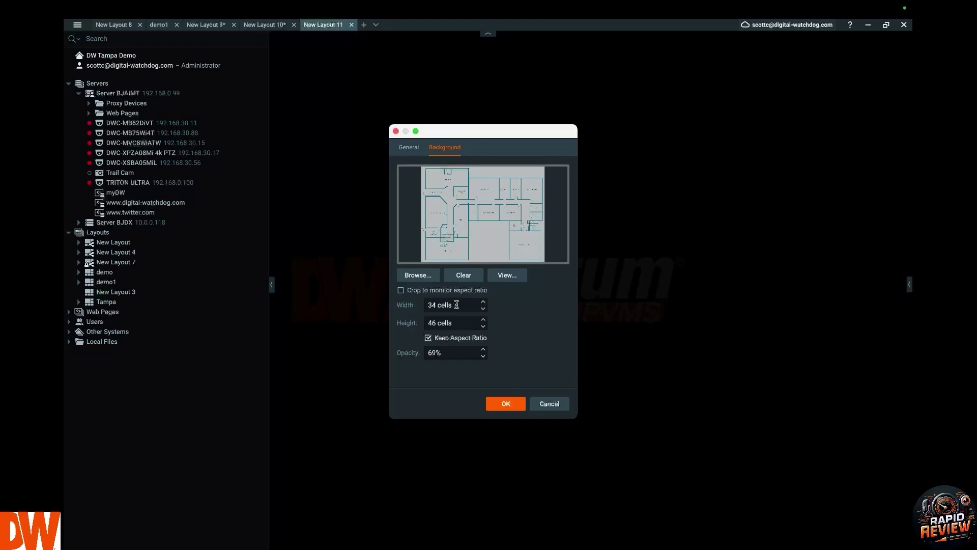
- Enlarge the school floor plan background to 46 cells wide by 63 cells high and apply it
scroll(458, 305, up, 4)
double_click(438, 325)
click(506, 405)
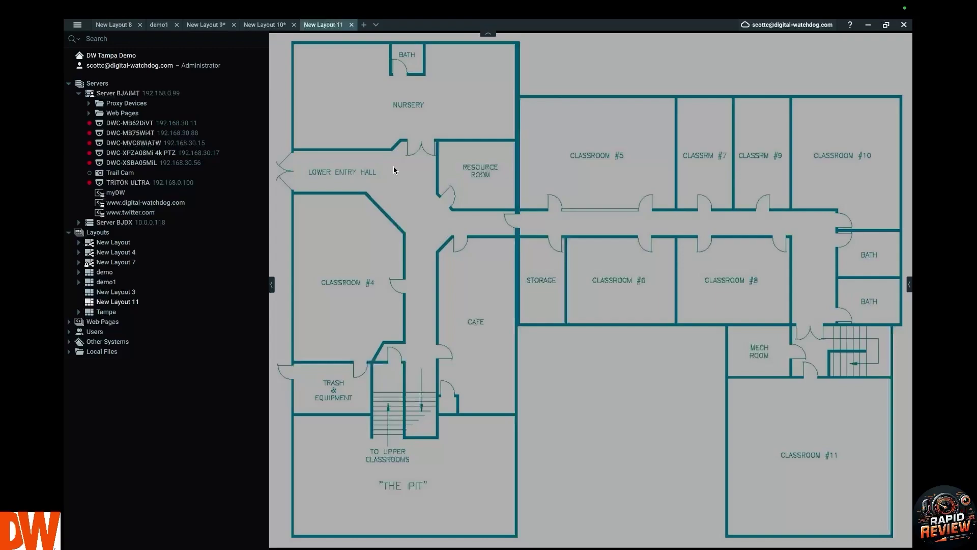
- Place DWC-MB62DiVT in the nursery, DWC-XSBA05MiL just below the storage room, and DWC-MVC8WiATW in Classroom #5 on the floor plan
drag(130, 123, 357, 115)
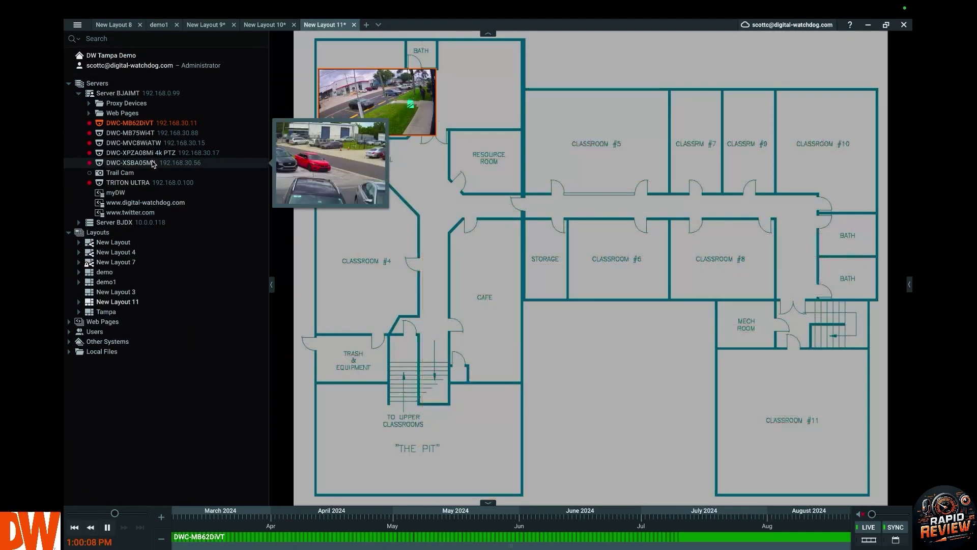
drag(156, 165, 591, 324)
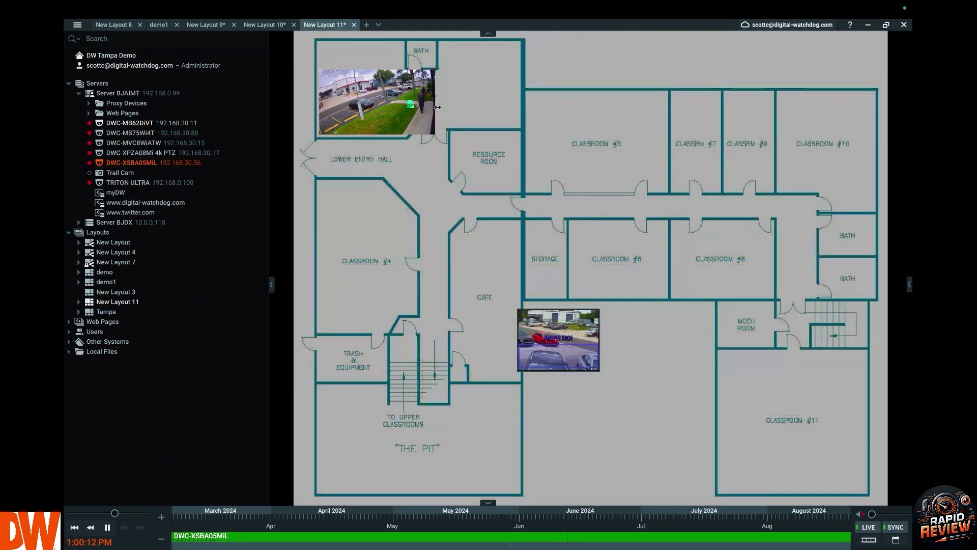
mouse_move(558, 353)
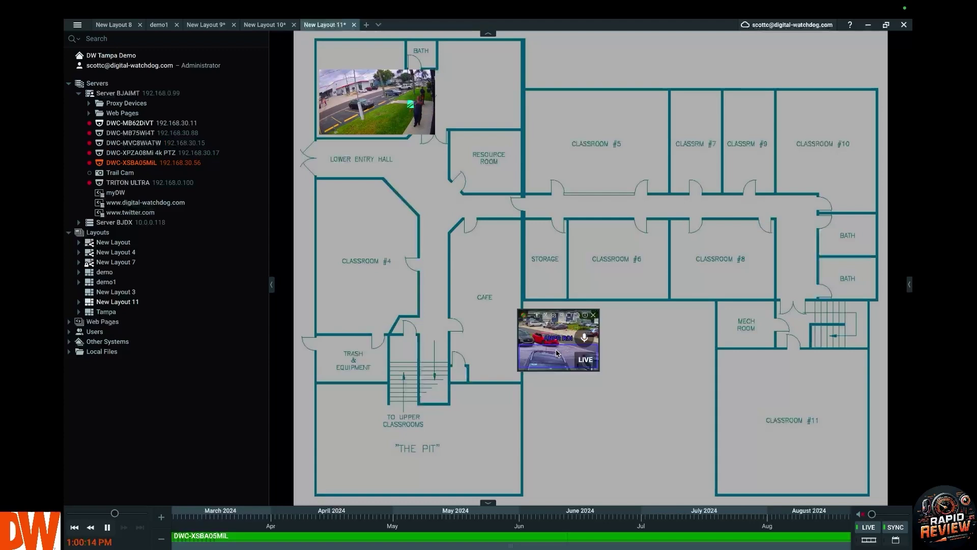
drag(558, 353, 570, 345)
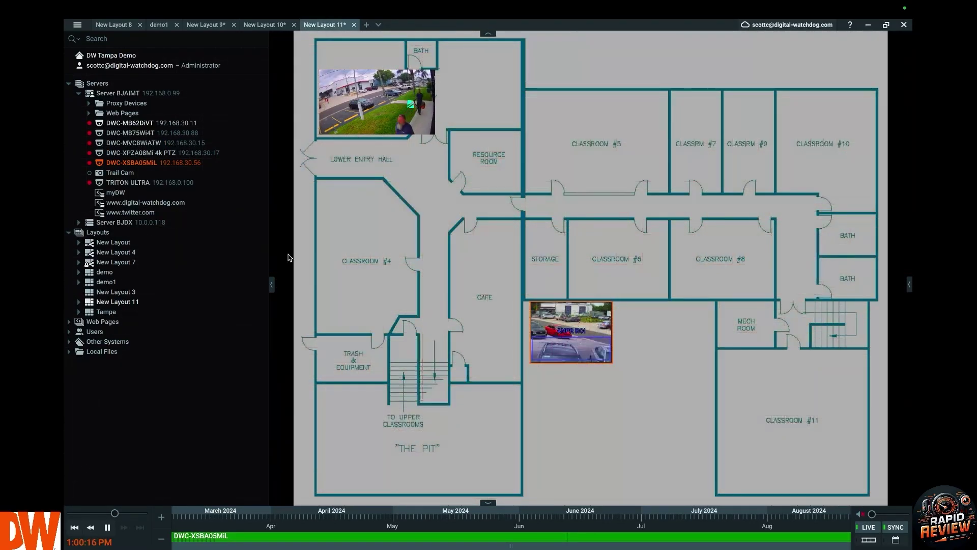
drag(133, 143, 597, 146)
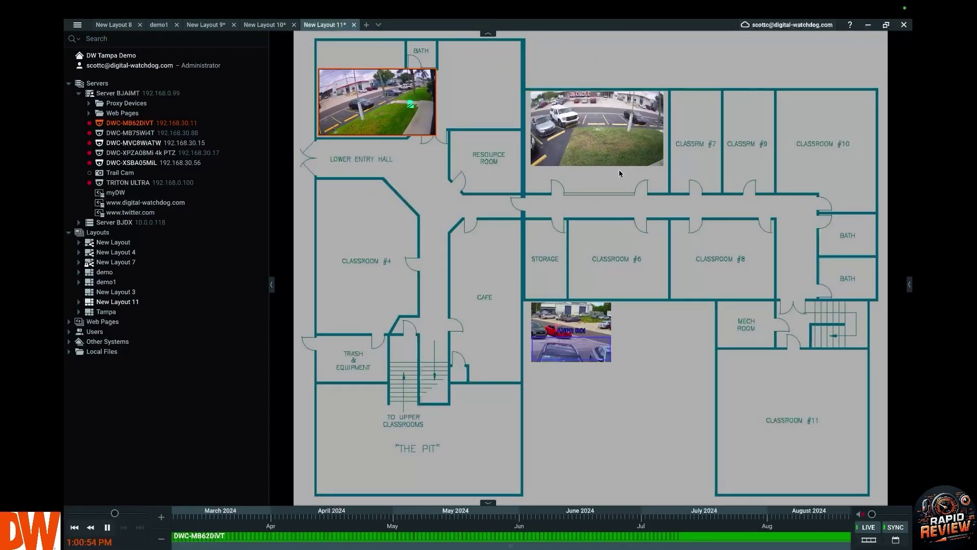
- Reduce the opacity of the floor plan background to 28% in the layout settings
right_click(691, 195)
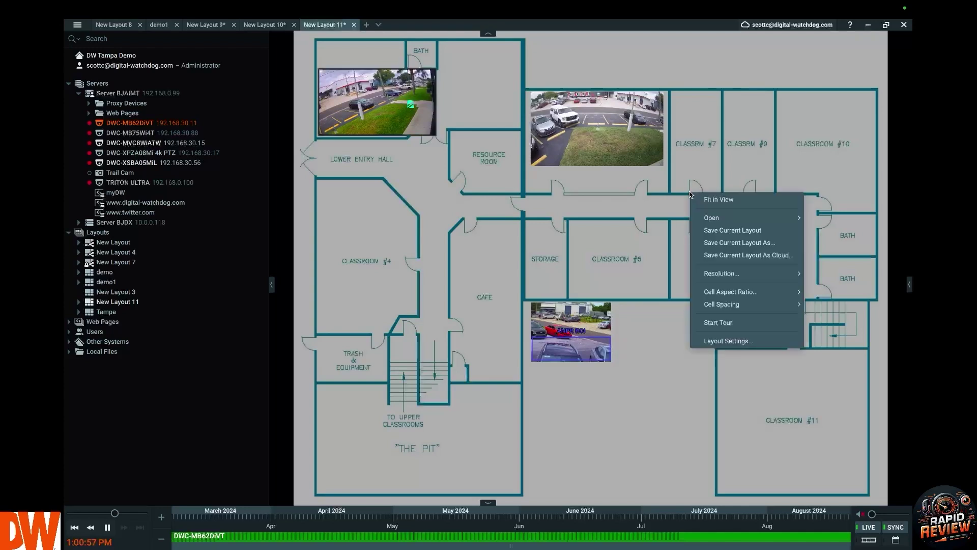
click(734, 341)
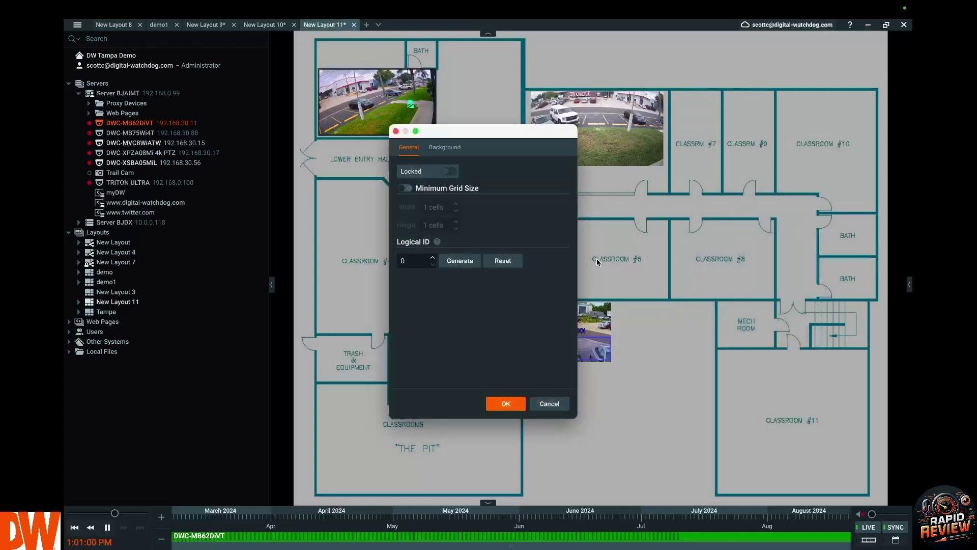
click(453, 152)
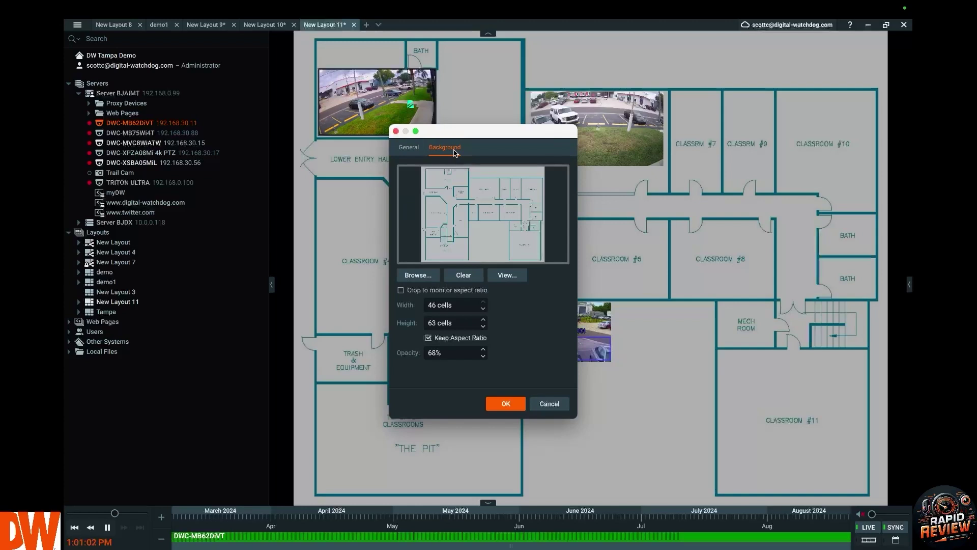
scroll(451, 357, down, 3)
scroll(451, 356, down, 1)
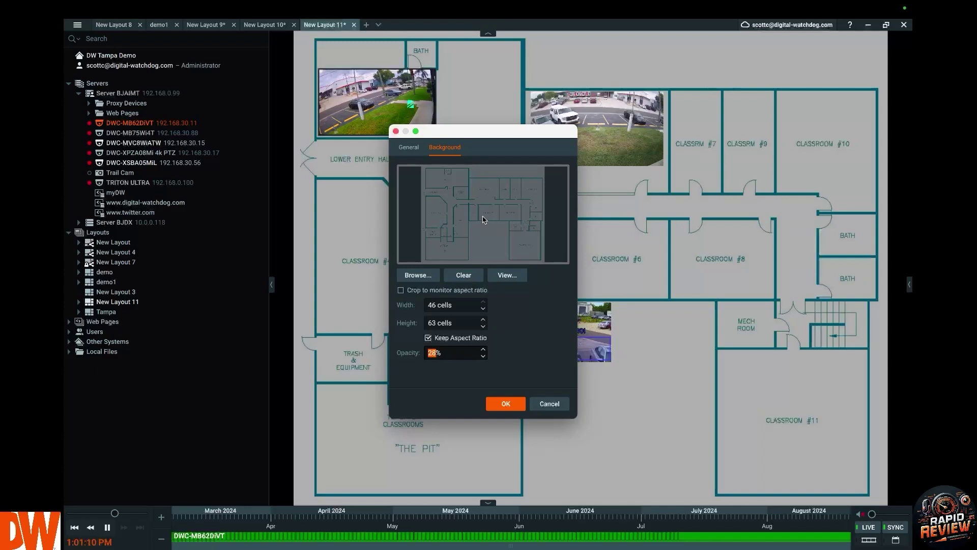
click(504, 405)
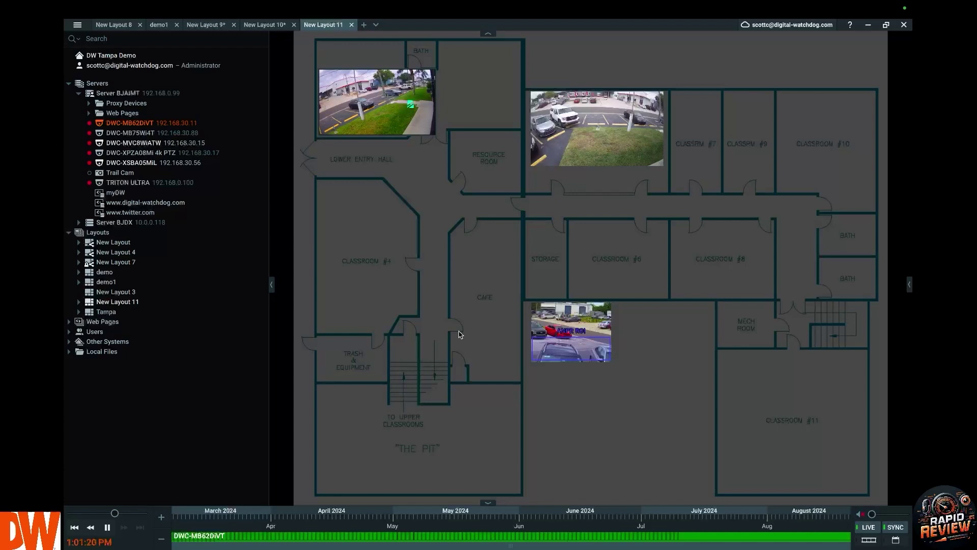
- Lock the floor plan layout in its settings and try out the camera views placed on it
right_click(468, 244)
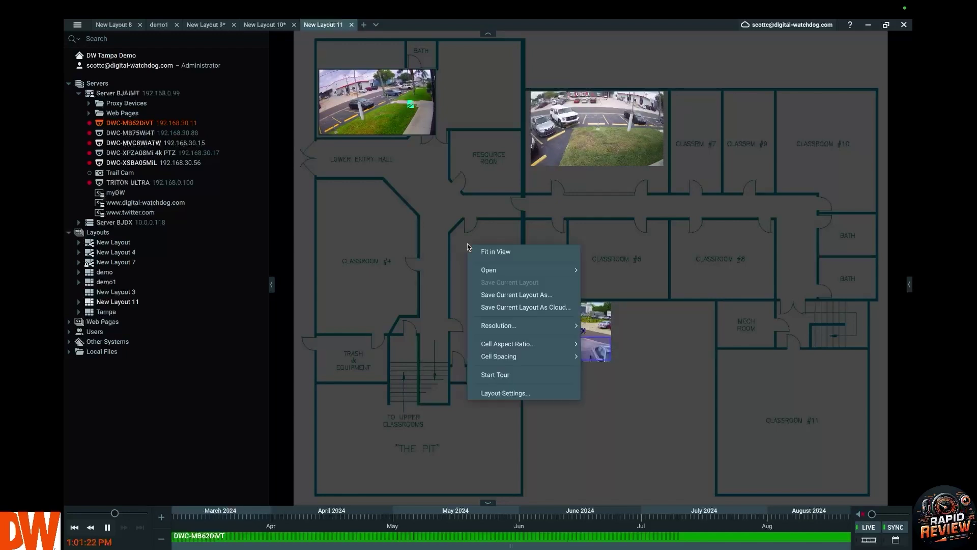
click(498, 394)
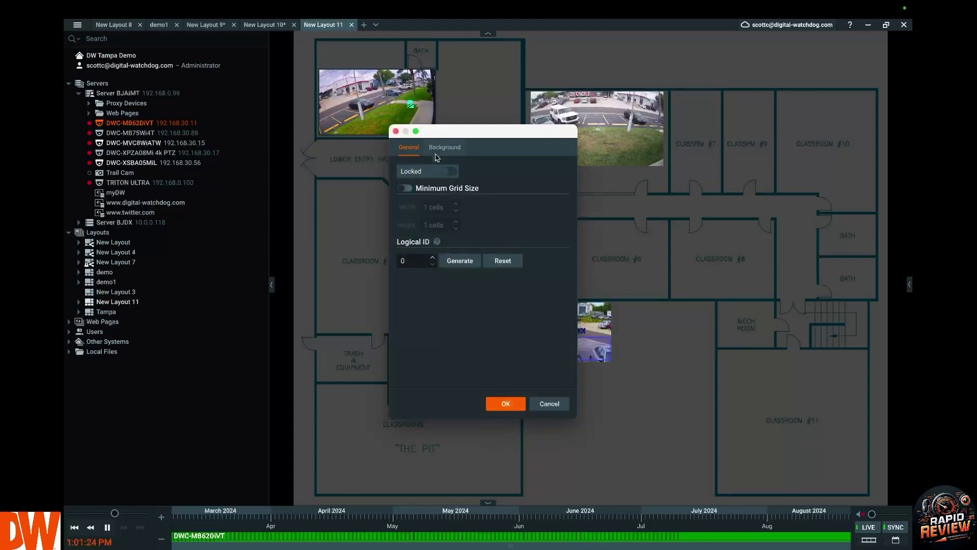
click(449, 172)
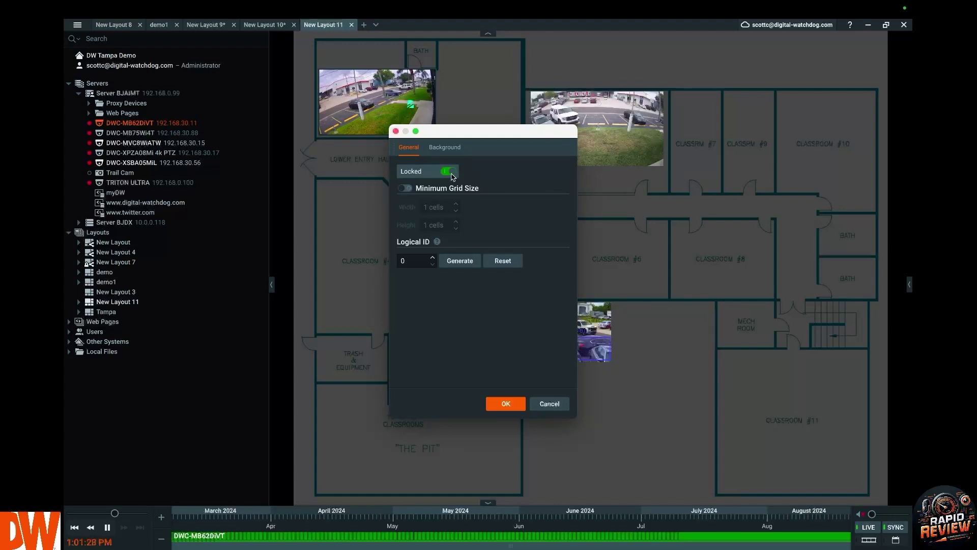
click(505, 404)
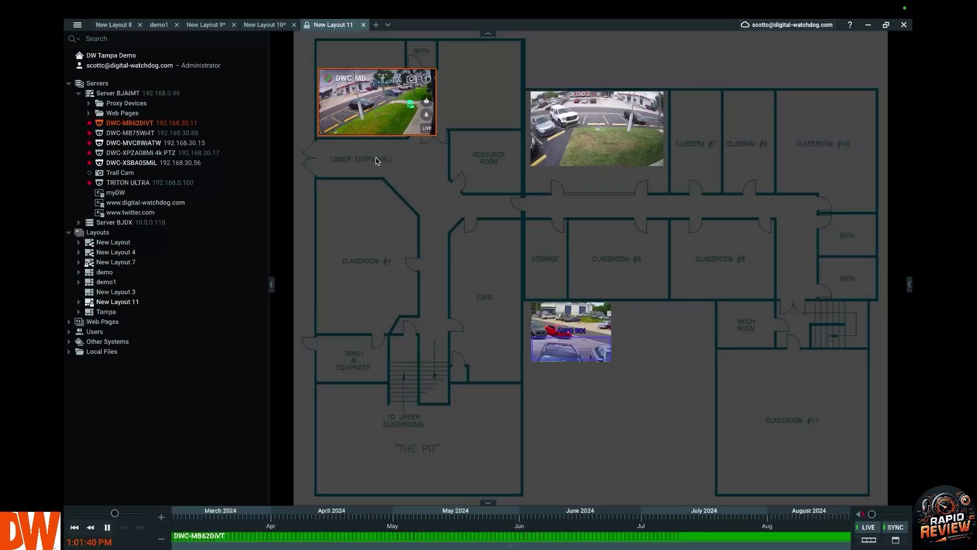
mouse_move(578, 142)
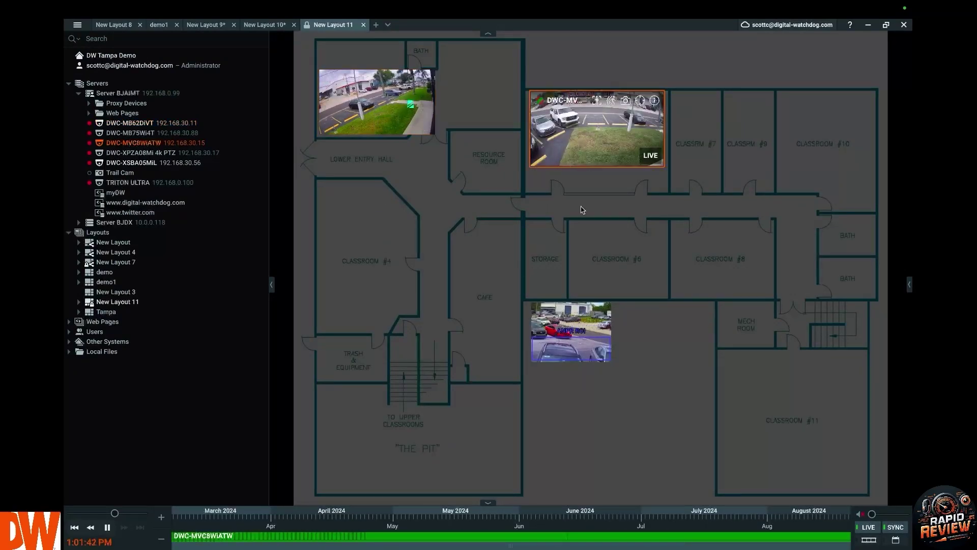
click(570, 337)
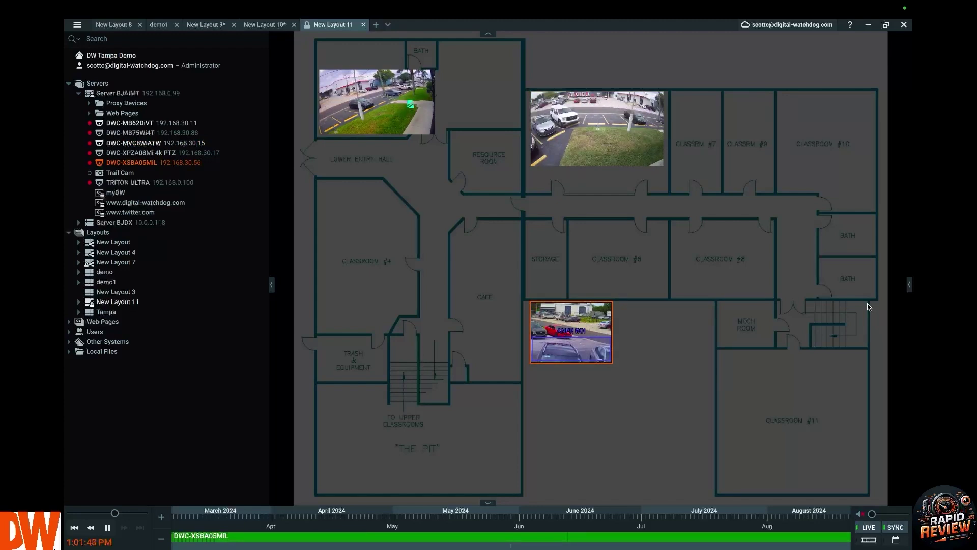
- Check the lock option in the floor plan layout's settings and close them without changes
right_click(408, 232)
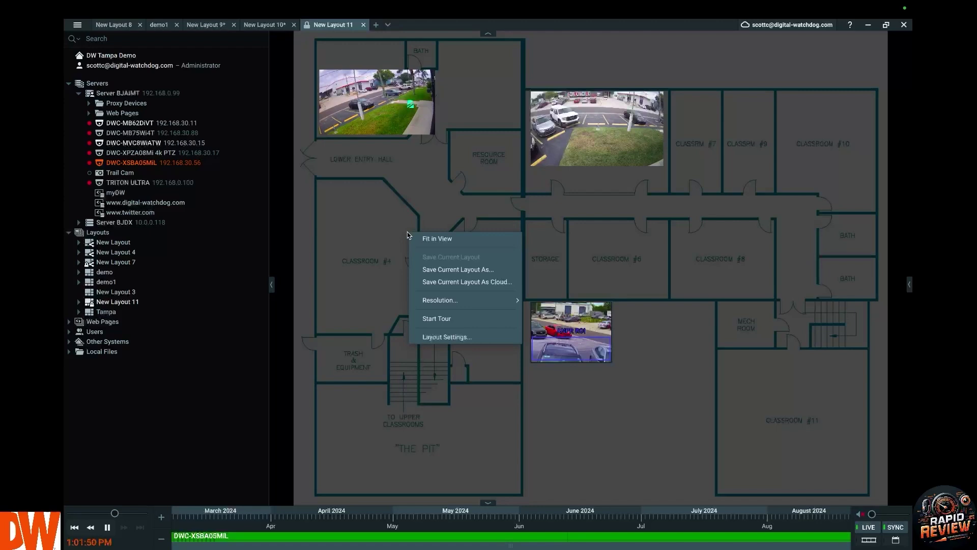
click(439, 337)
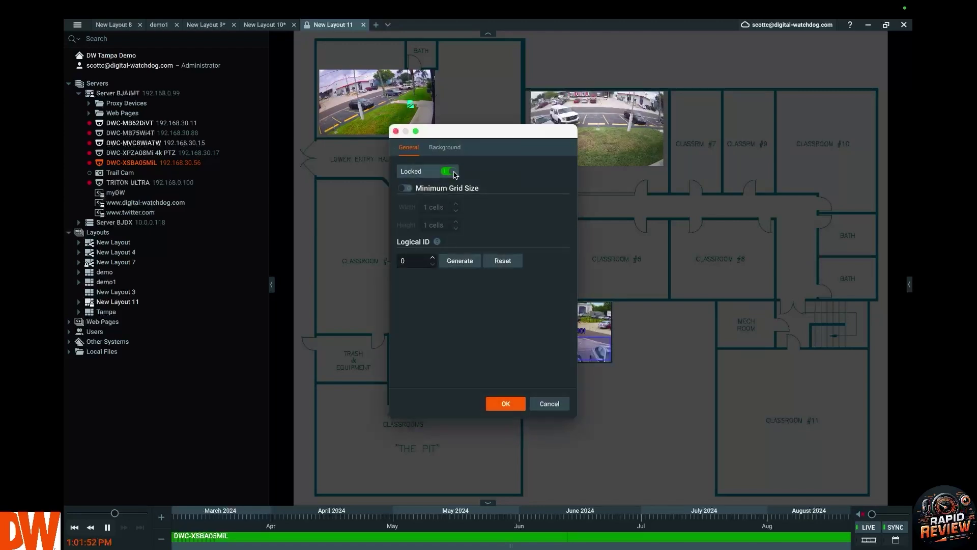
click(548, 404)
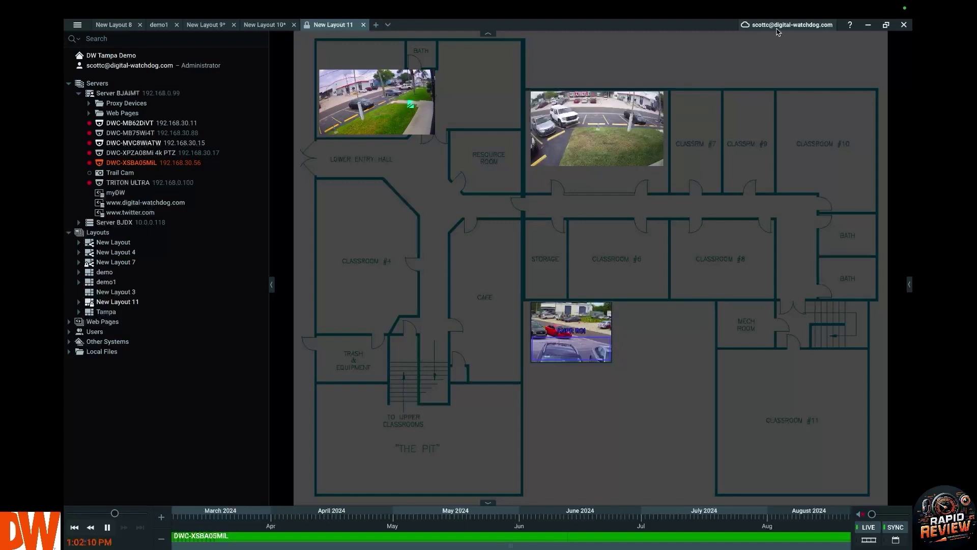
- Share the demo1 layout with an individual user in the resource tree and look through the list of users
mouse_move(215, 158)
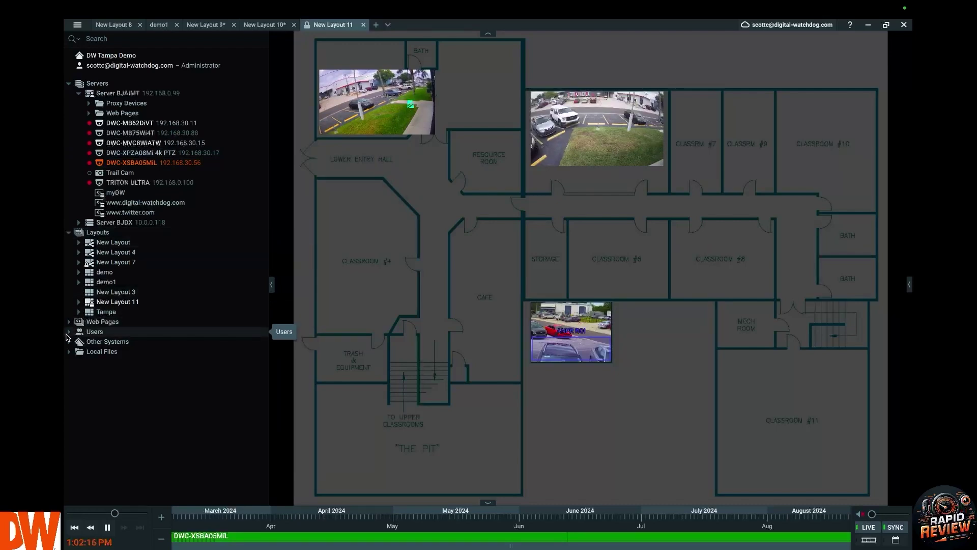
click(68, 333)
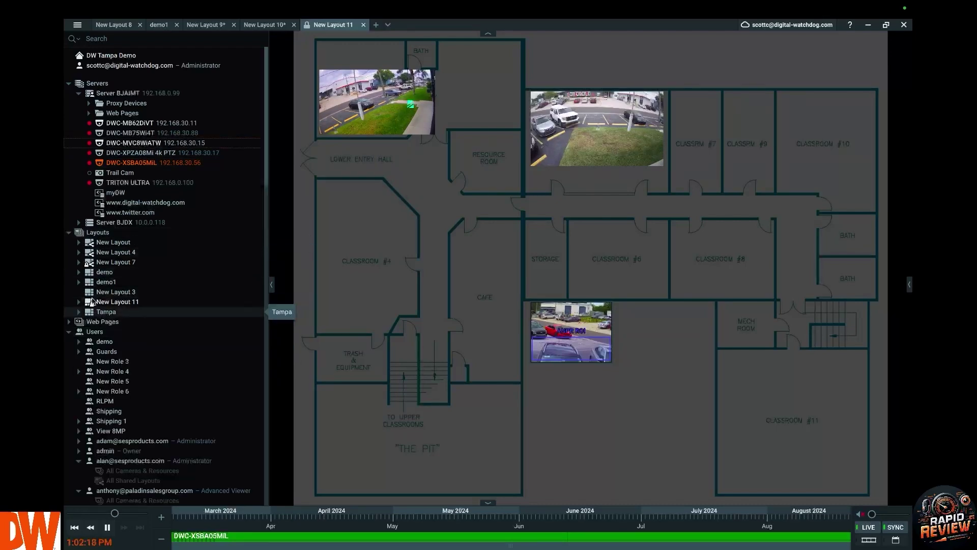
scroll(121, 306, down, 3)
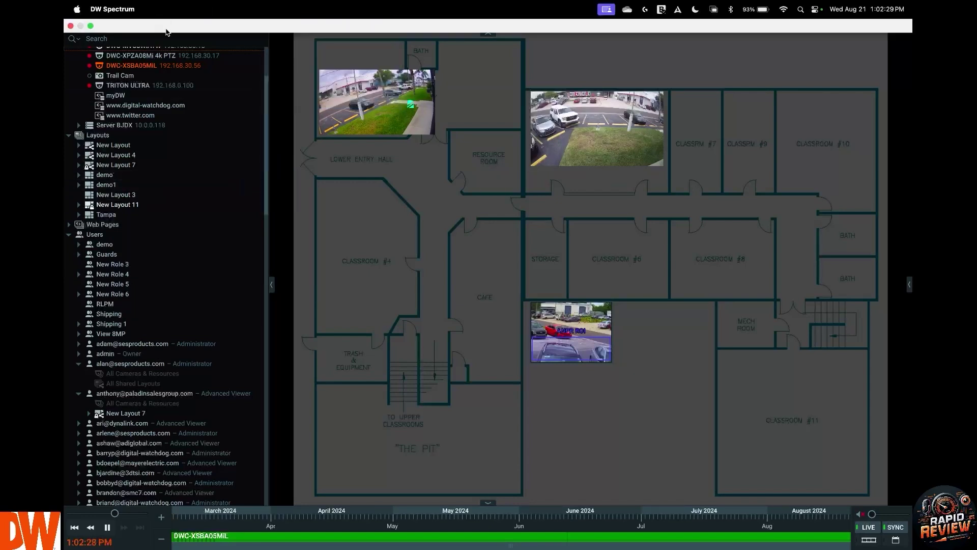
drag(118, 189, 144, 457)
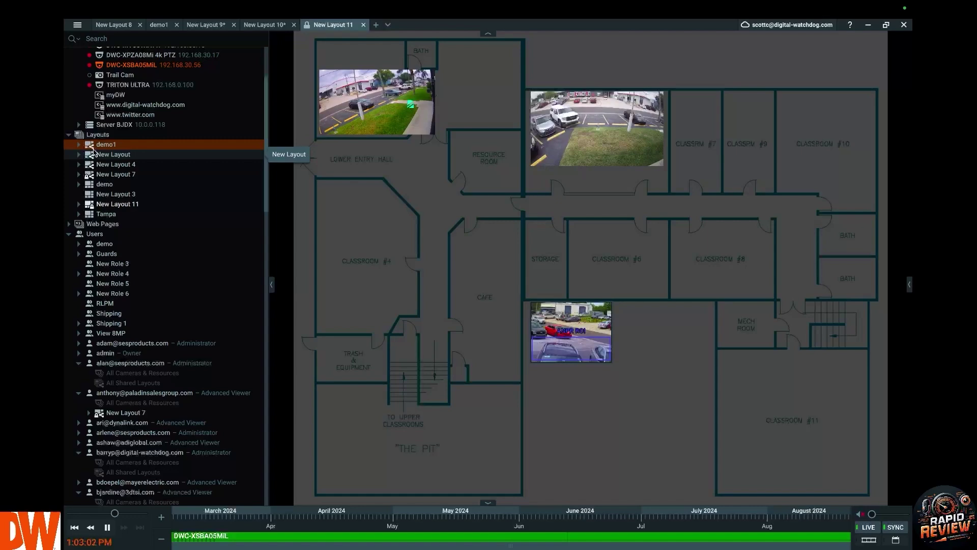
scroll(136, 346, down, 5)
scroll(135, 348, down, 20)
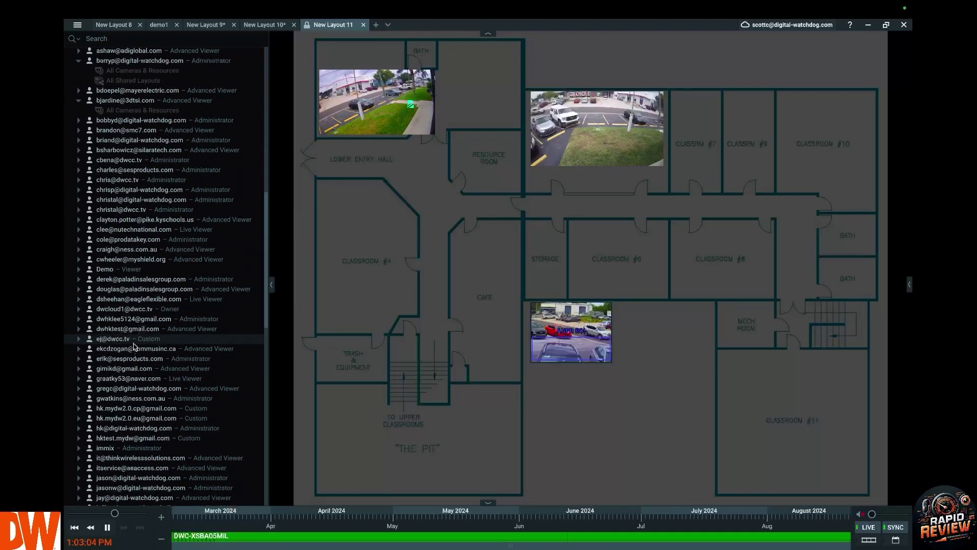
scroll(133, 346, up, 20)
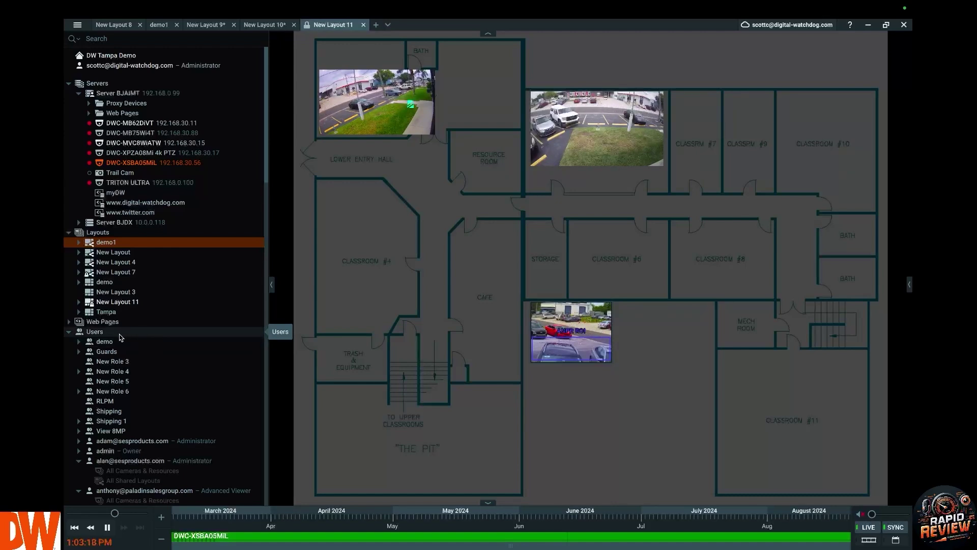
- Start creating a new cloud user and review the roles that can be assigned
right_click(120, 336)
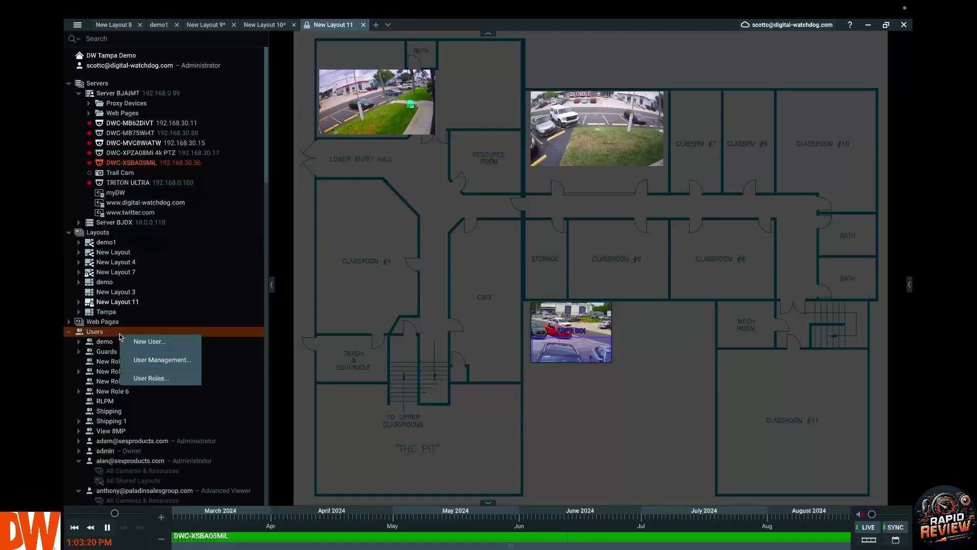
click(146, 342)
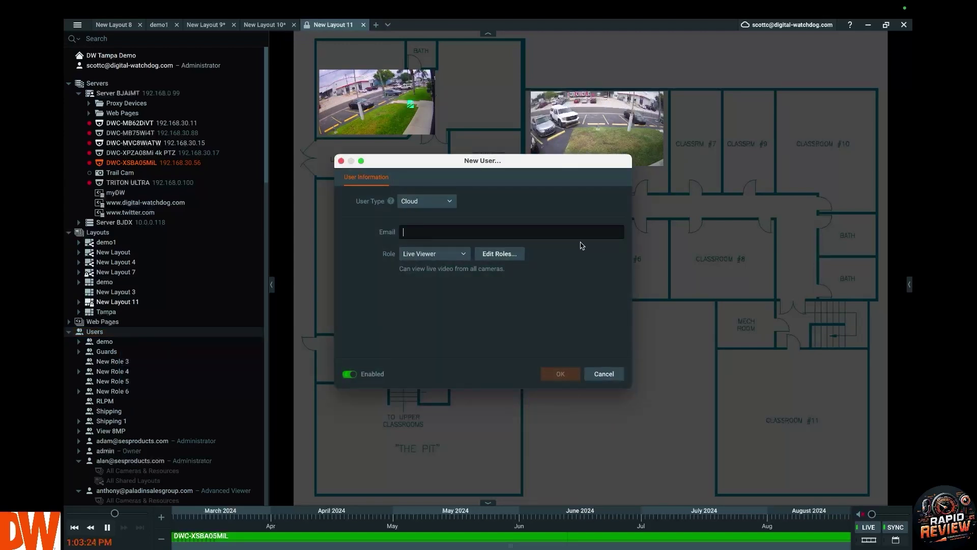
click(438, 253)
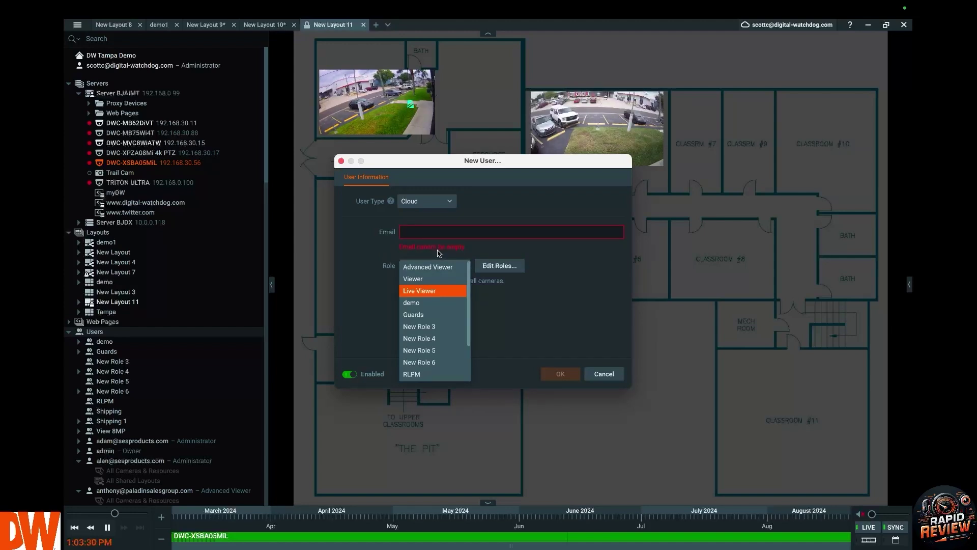
click(551, 257)
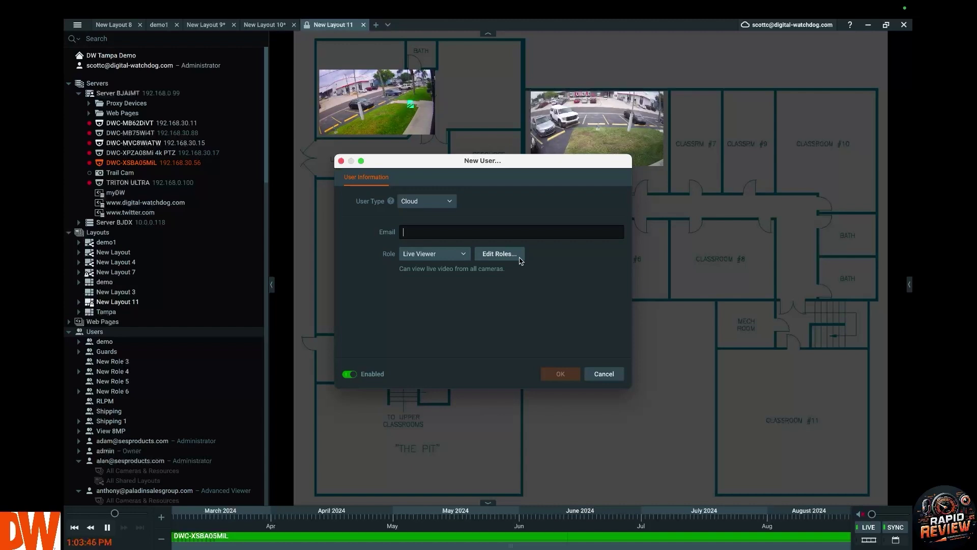
- Add a new user role named demo23 from the new user's role settings
click(509, 257)
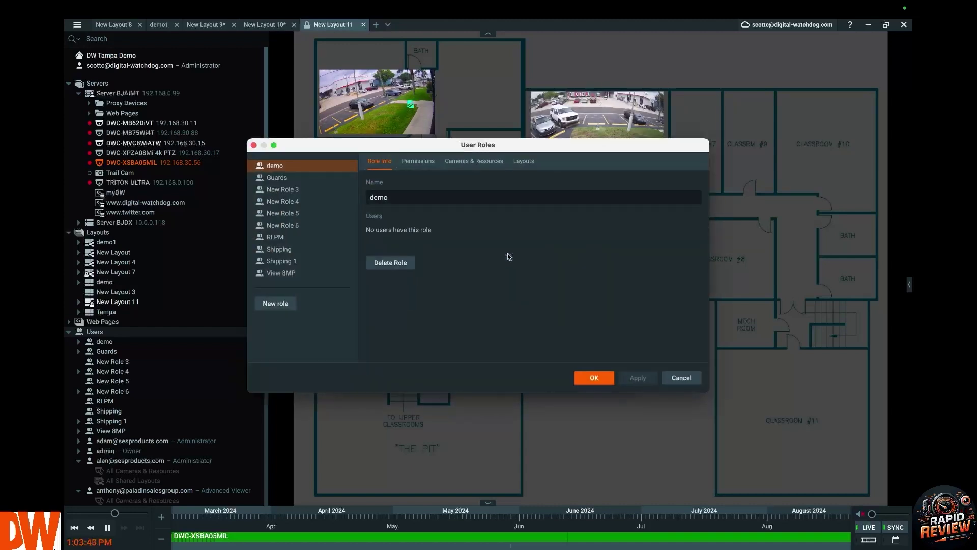
click(282, 305)
triple_click(419, 197)
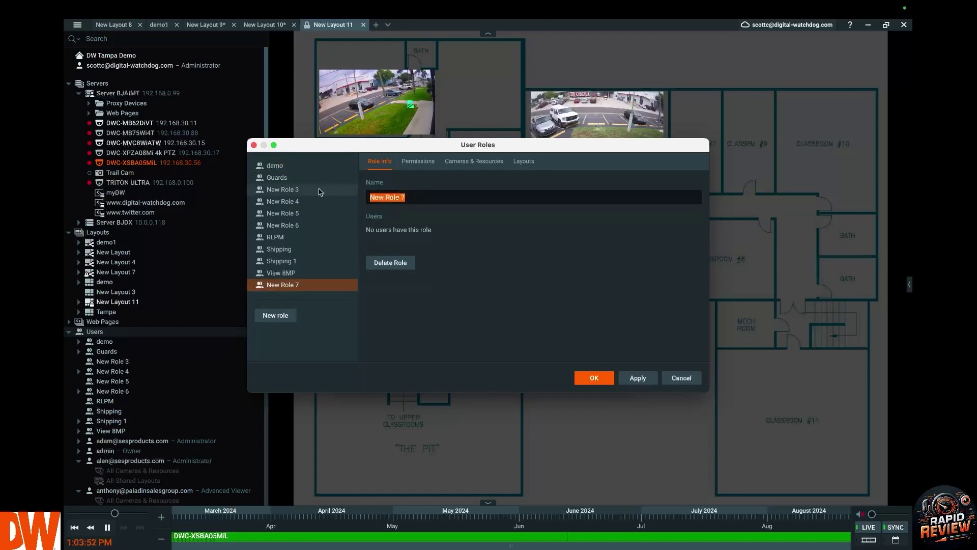
text(demo23)
- Review the demo23 role's permissions and resources, grant it only the demo1 layout, and discard the role changes
click(419, 161)
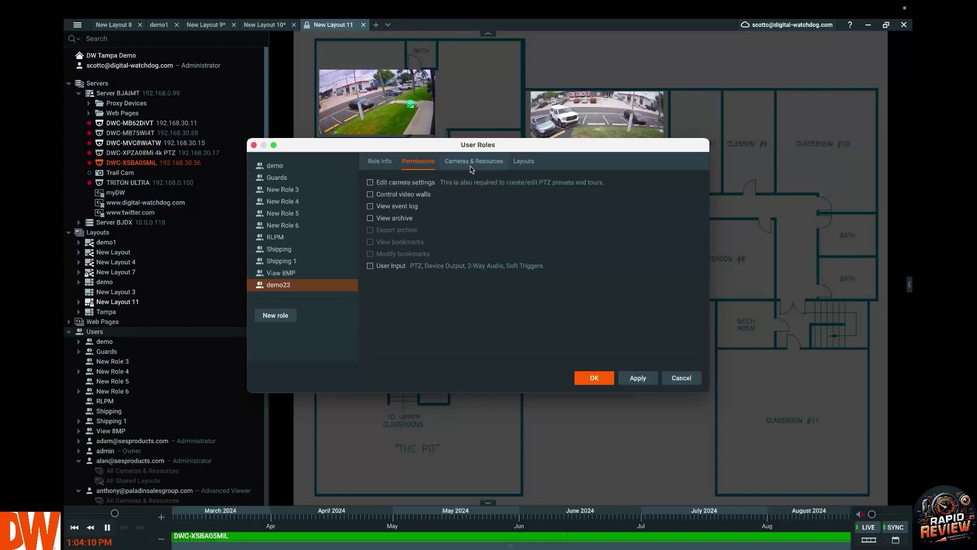
click(490, 164)
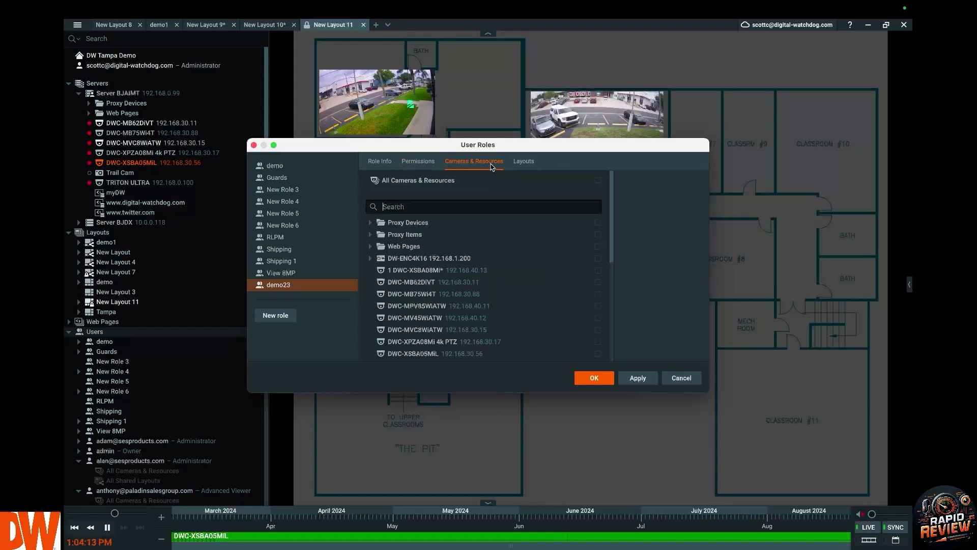
scroll(475, 270, down, 3)
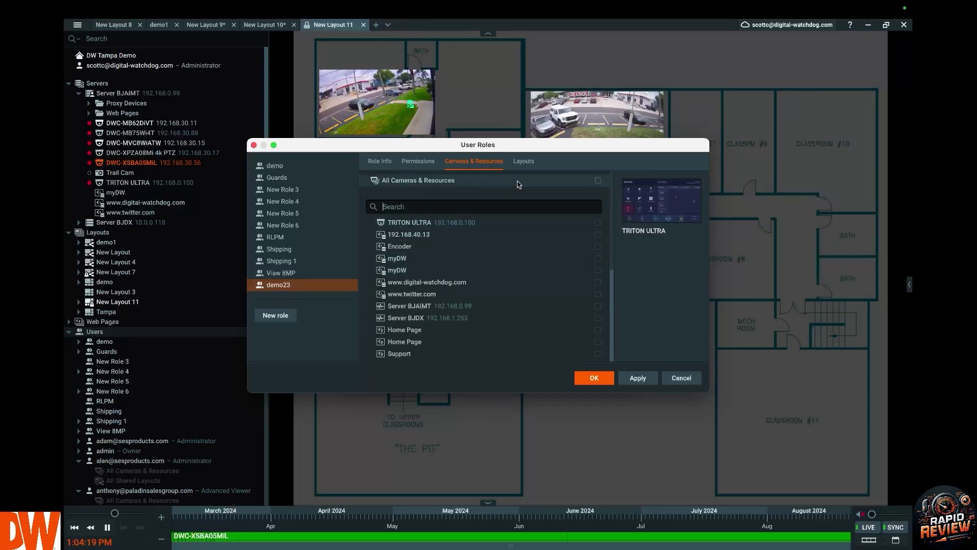
click(524, 162)
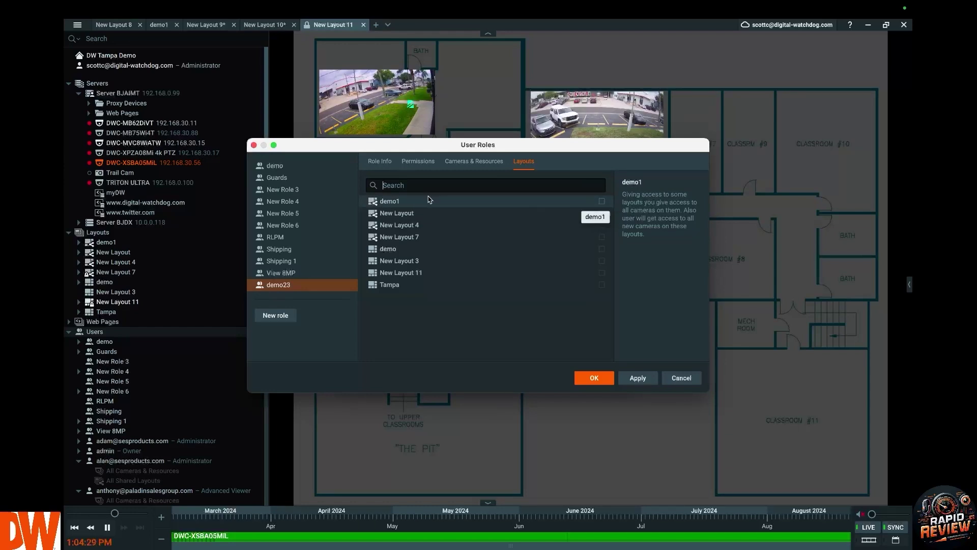
click(602, 201)
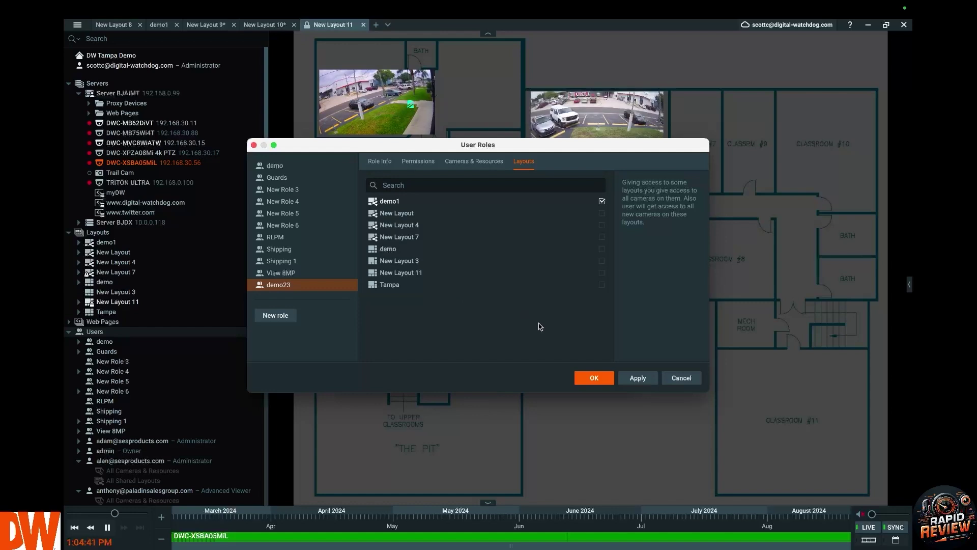
click(680, 377)
- Fill in the new user's email with placeholder text, assign the demo role, and cancel the user creation
click(421, 233)
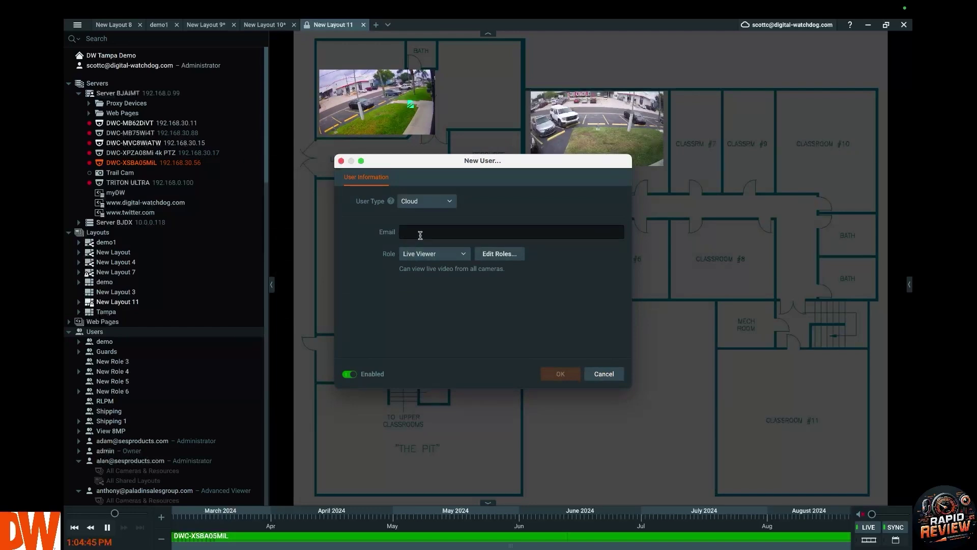
text(fregfdgffgfd)
click(420, 265)
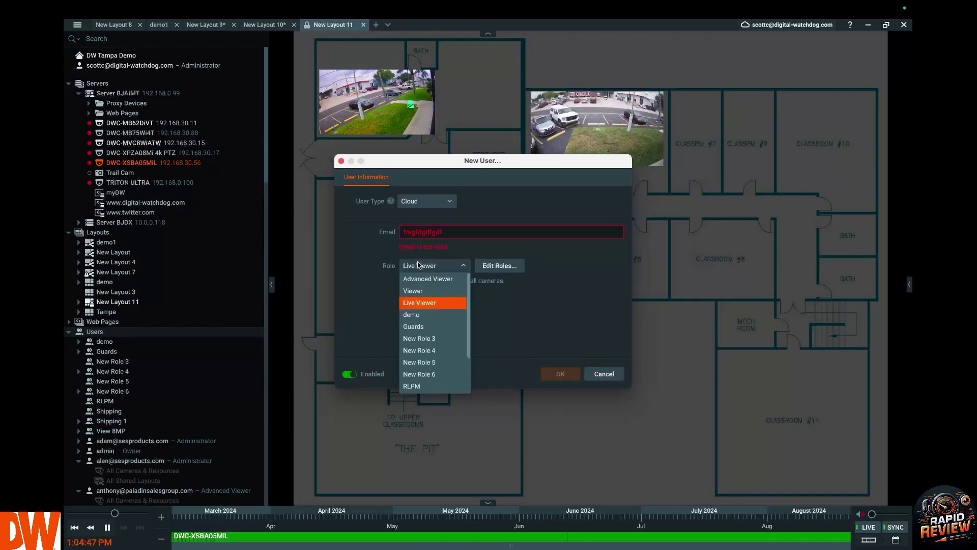
click(420, 315)
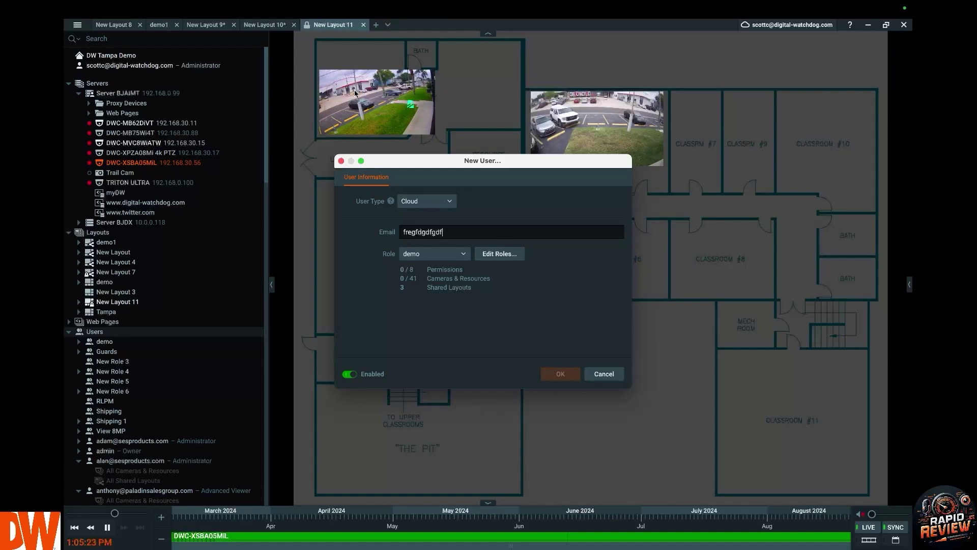
click(604, 374)
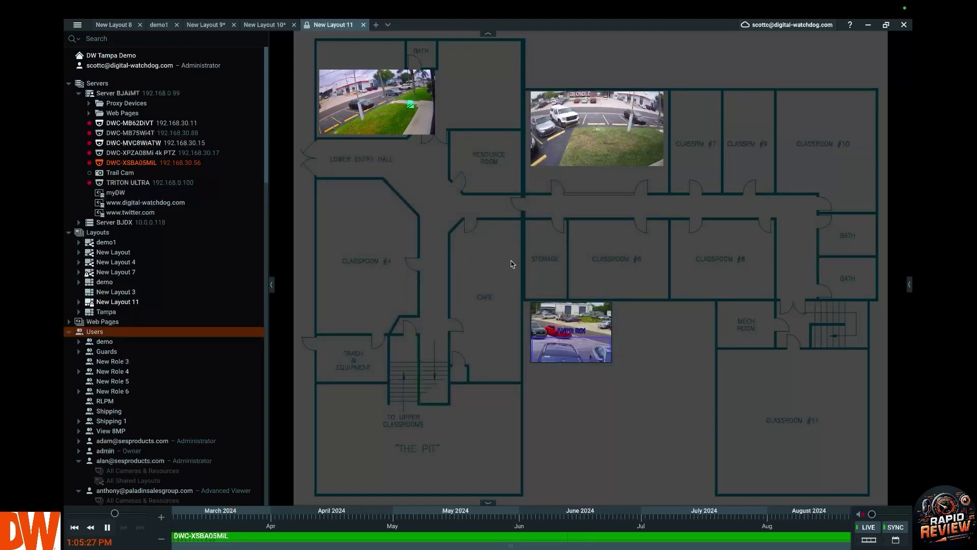
- Look through the open layouts New Layout 10, New Layout 9 and demo1
click(265, 25)
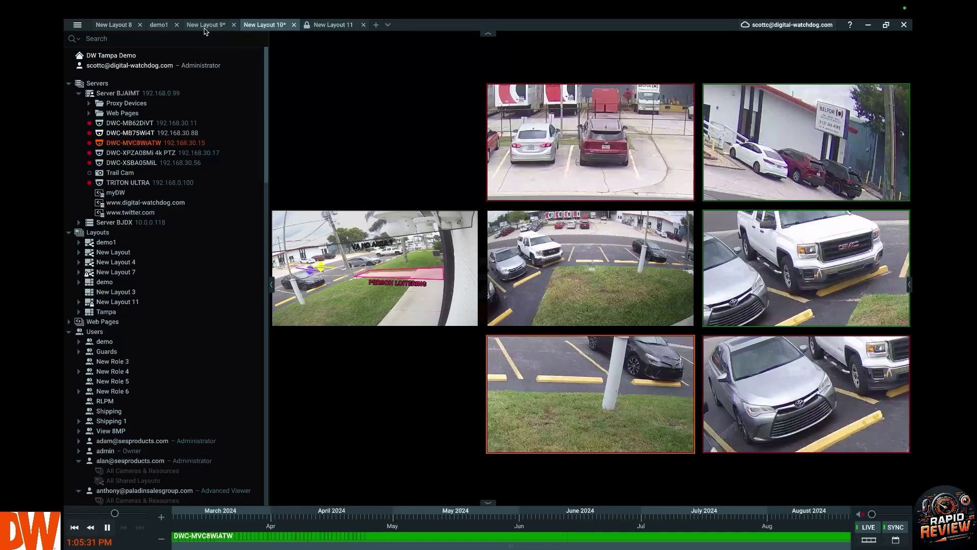
click(205, 26)
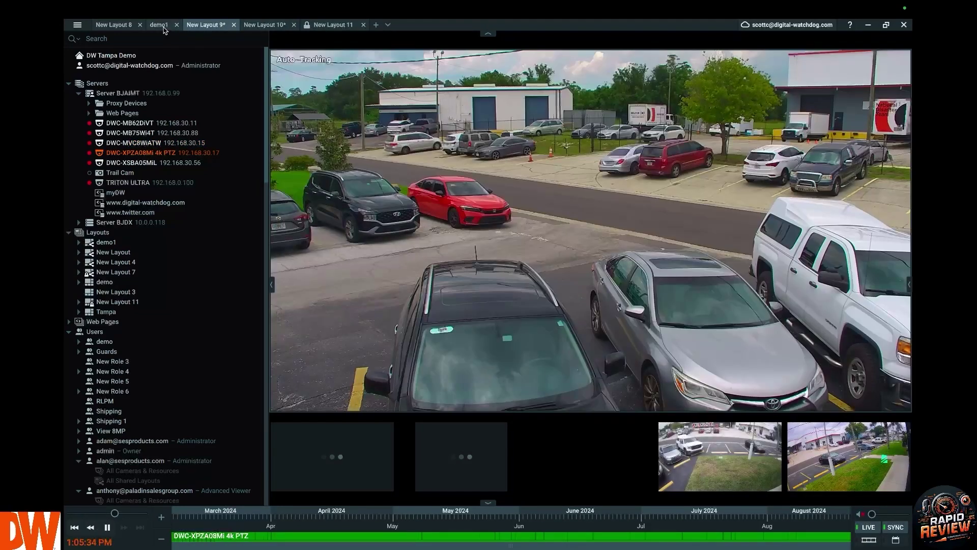
click(163, 27)
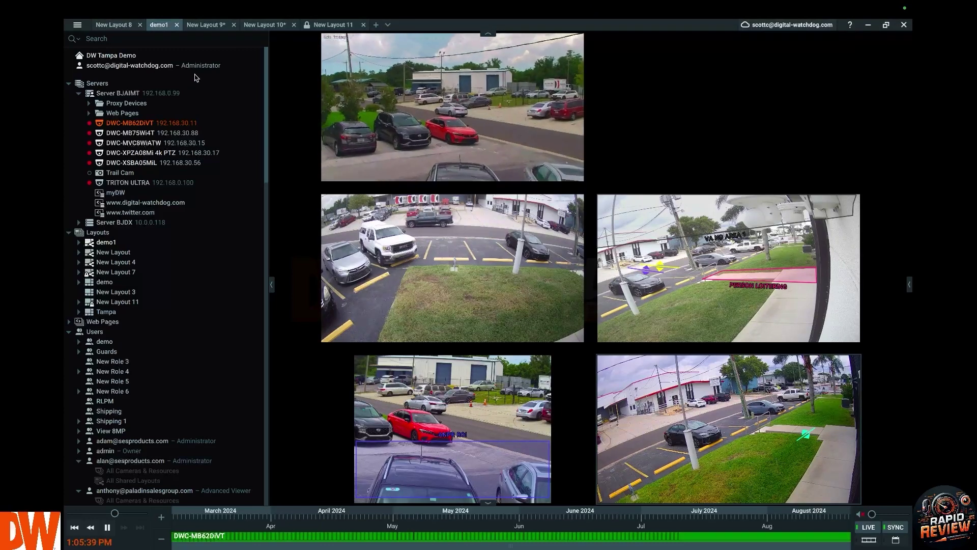
- Check which types of new items can be created, such as video walls and showreels, without creating any
click(78, 24)
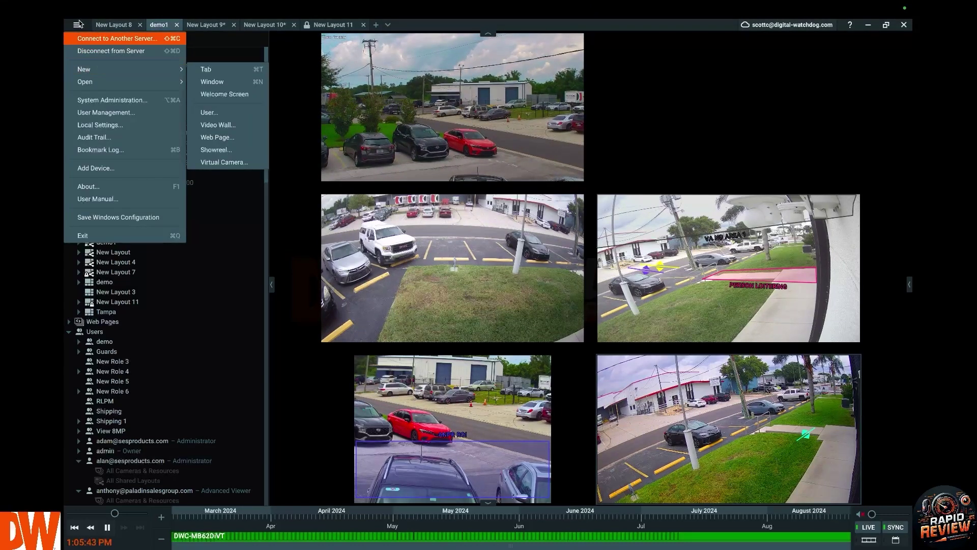
mouse_move(147, 73)
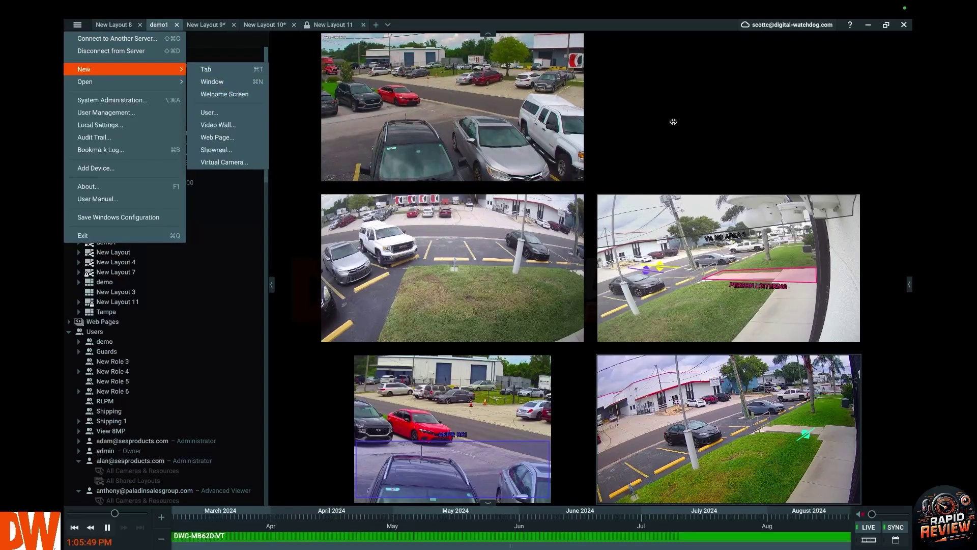
key(Escape)
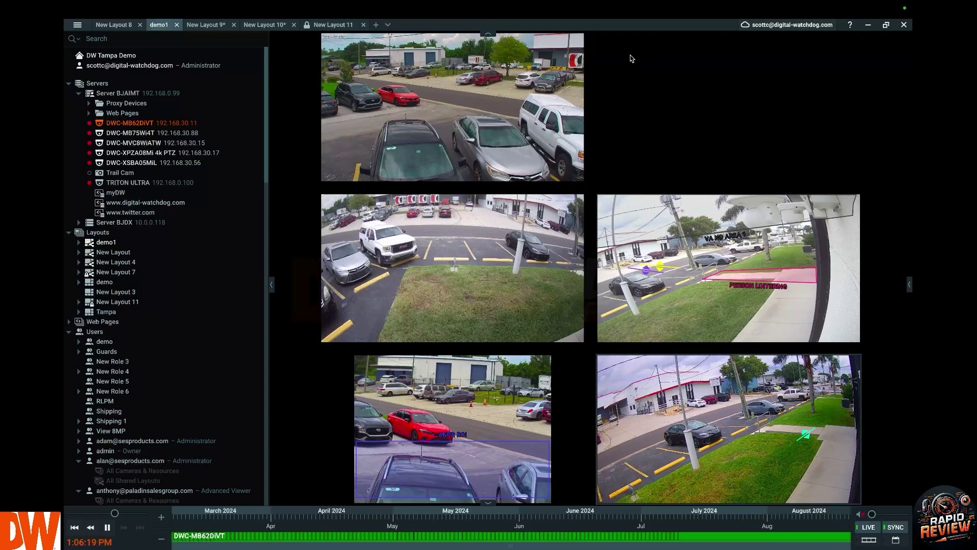
mouse_move(546, 103)
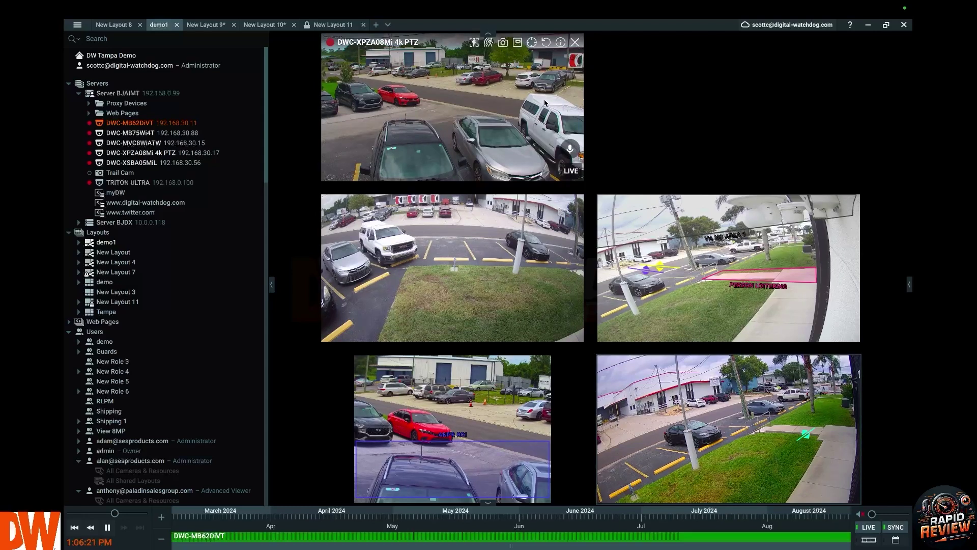